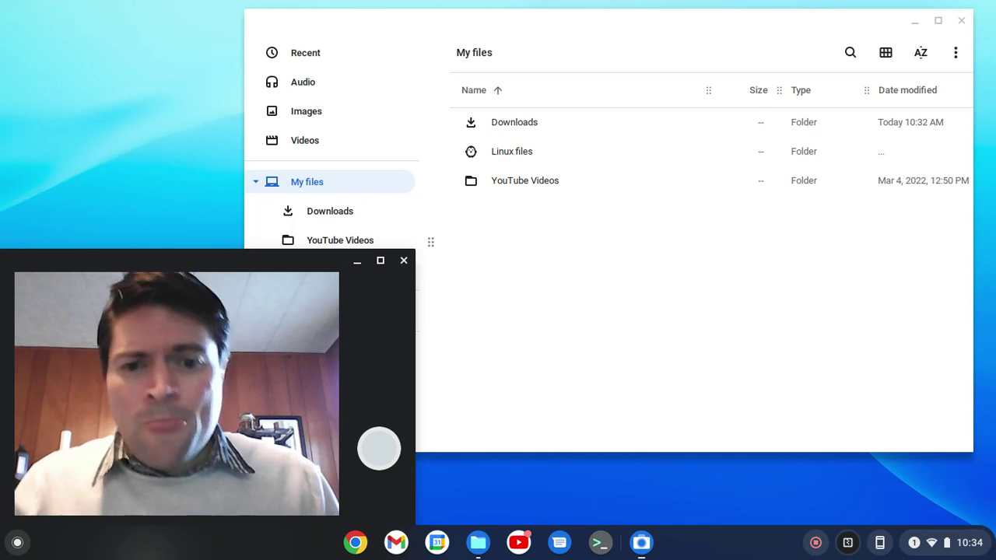
Open the Linux terminal and move its window clear of the camera preview.
left_click(597, 543)
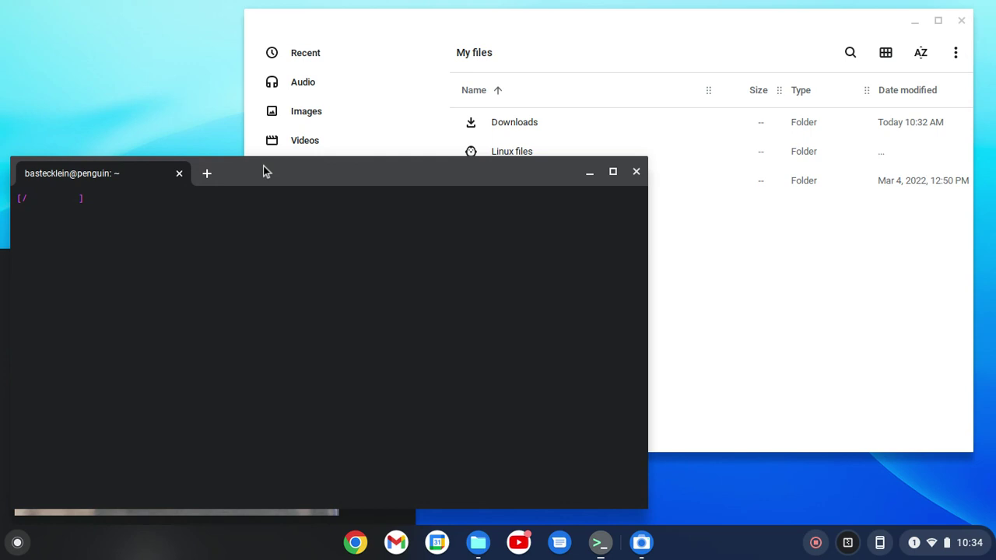
left_click_drag(264, 169, 600, 178)
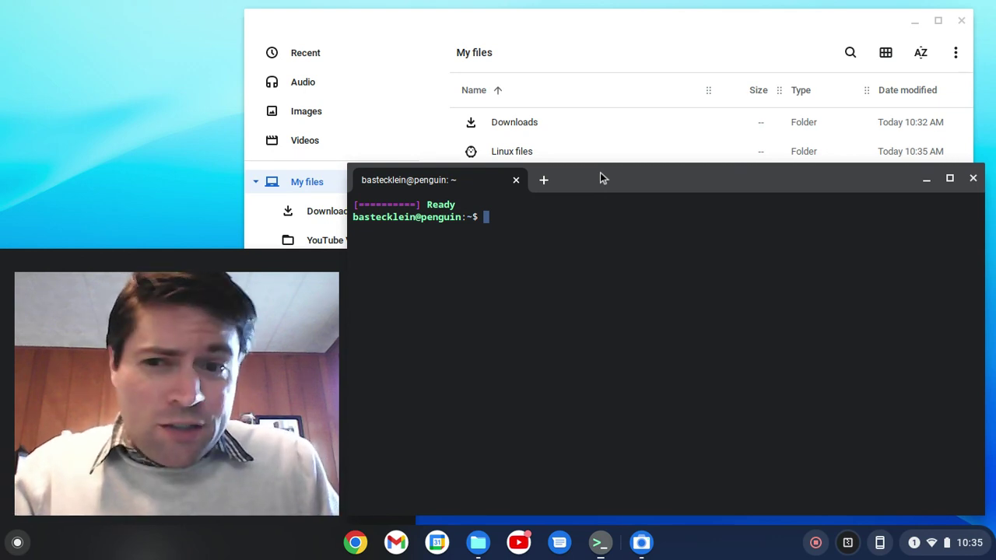
Try to install DOSBox with the command "sudo install dosbox".
type("sudo ")
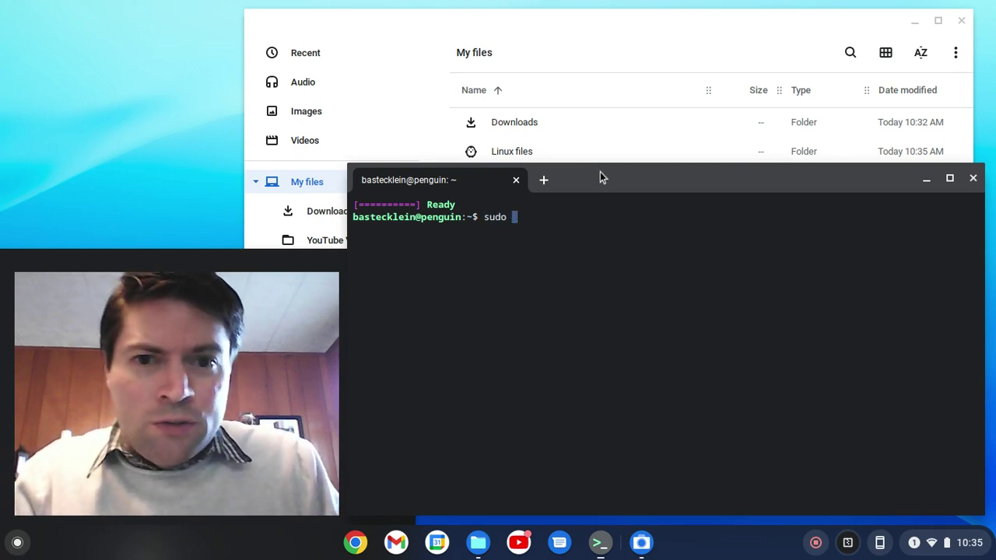
type("install dosbox")
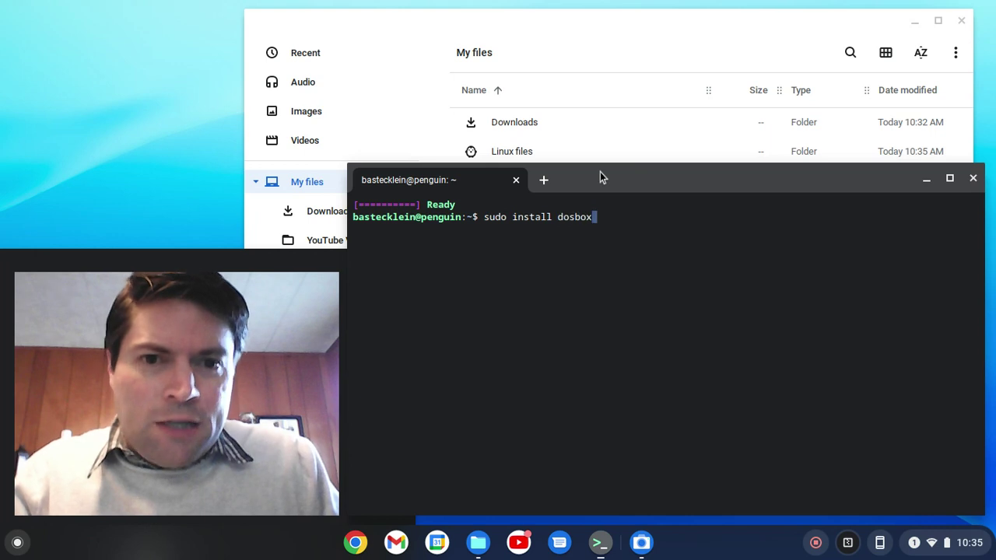
key("Return")
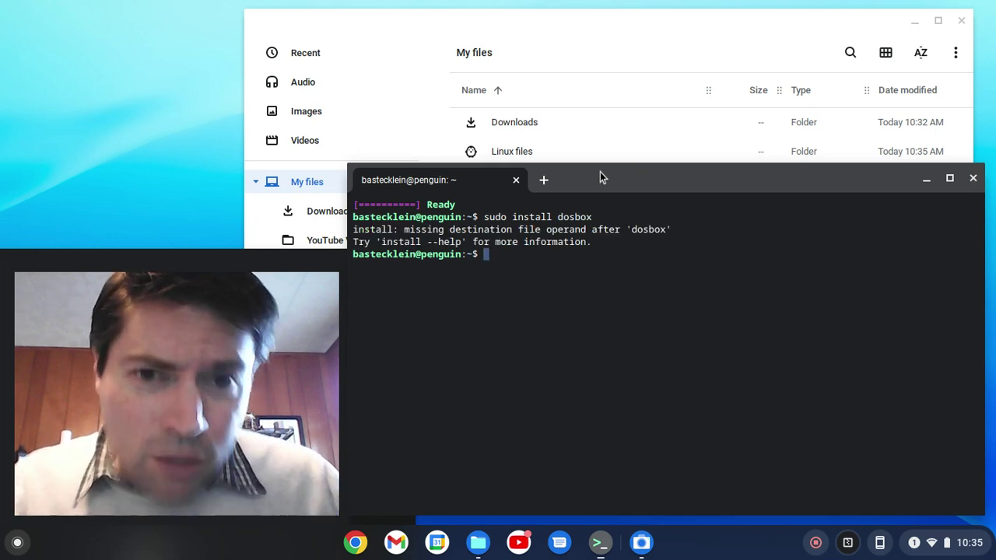
Install DOSBox through the package manager with the command "sudo apt install dosbox".
type("sudo a")
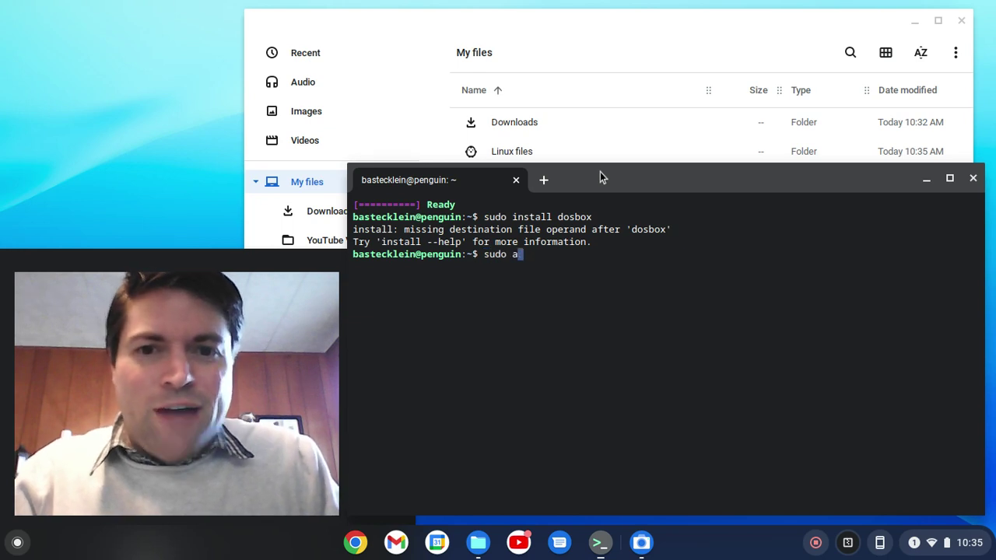
type("pt install dosbox")
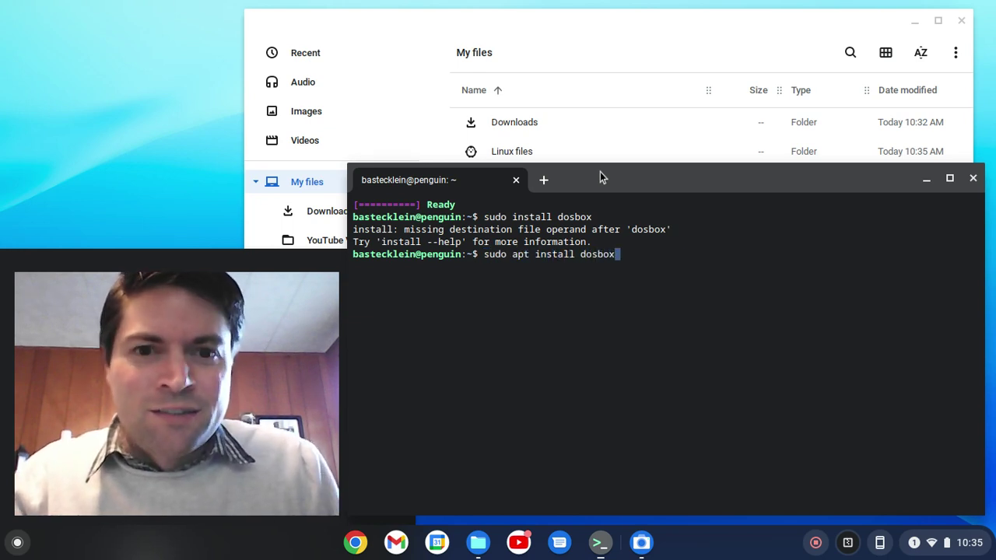
key("Return")
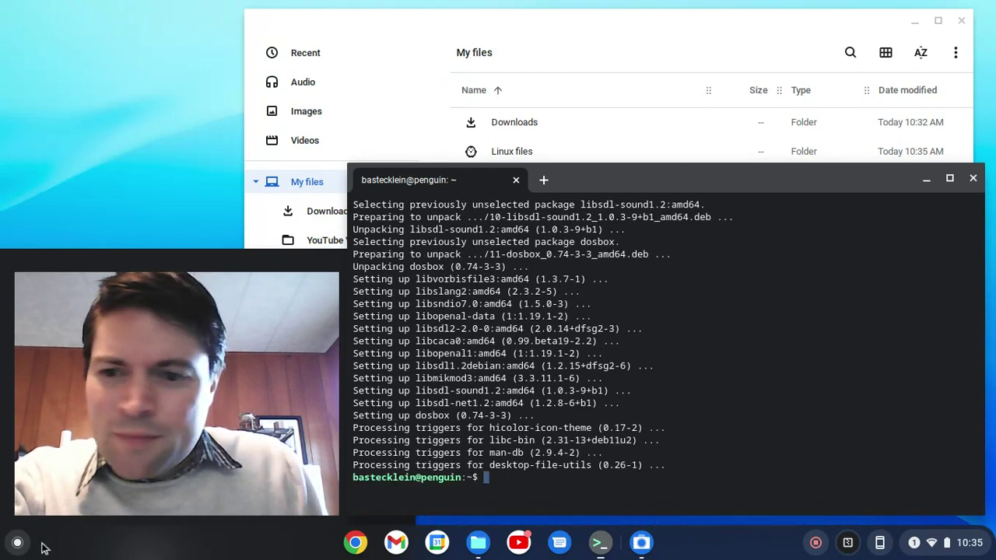
Move the camera preview off the launcher area, then start DOSBox from the Linux apps and place its window in free space.
left_click_drag(165, 272, 808, 274)
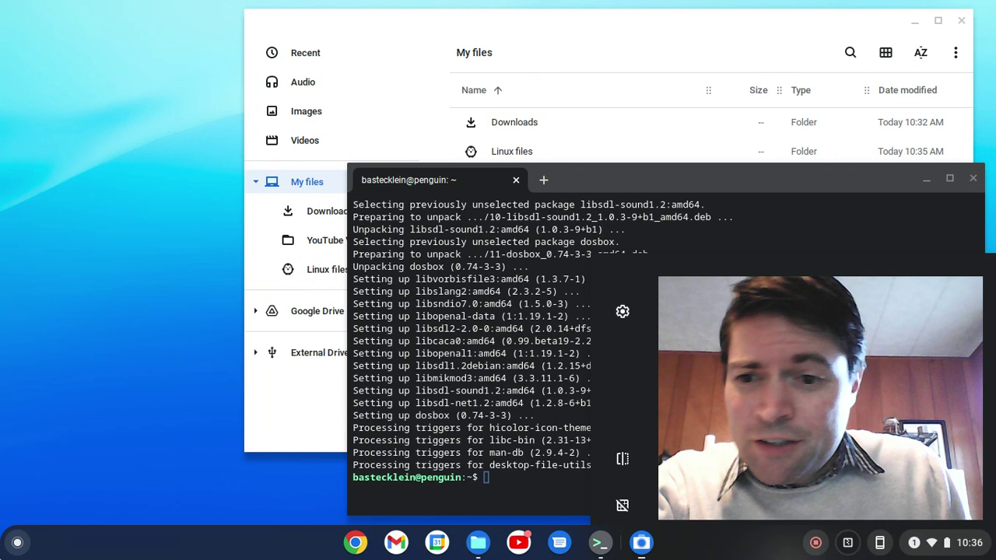
key("super")
scroll(122, 406, "down", 5)
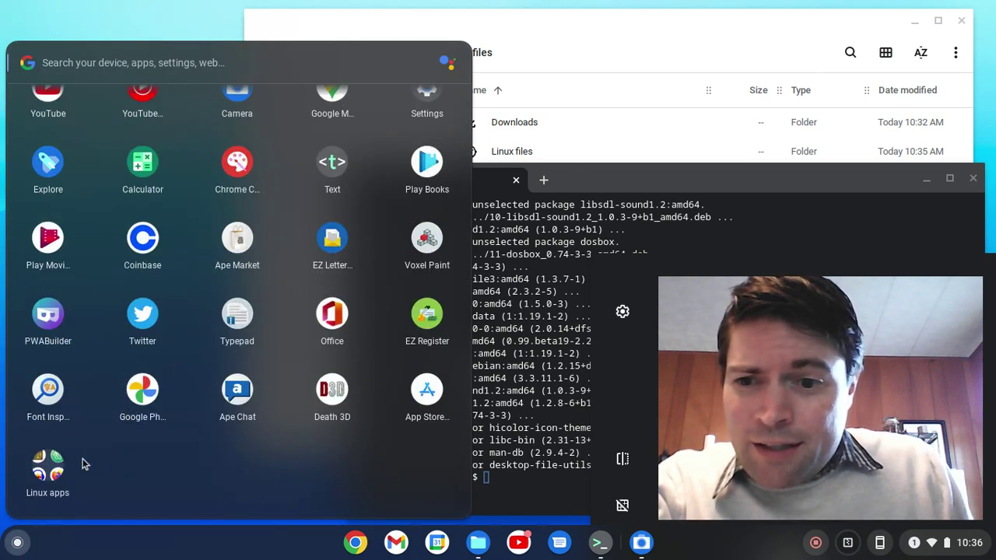
left_click(50, 468)
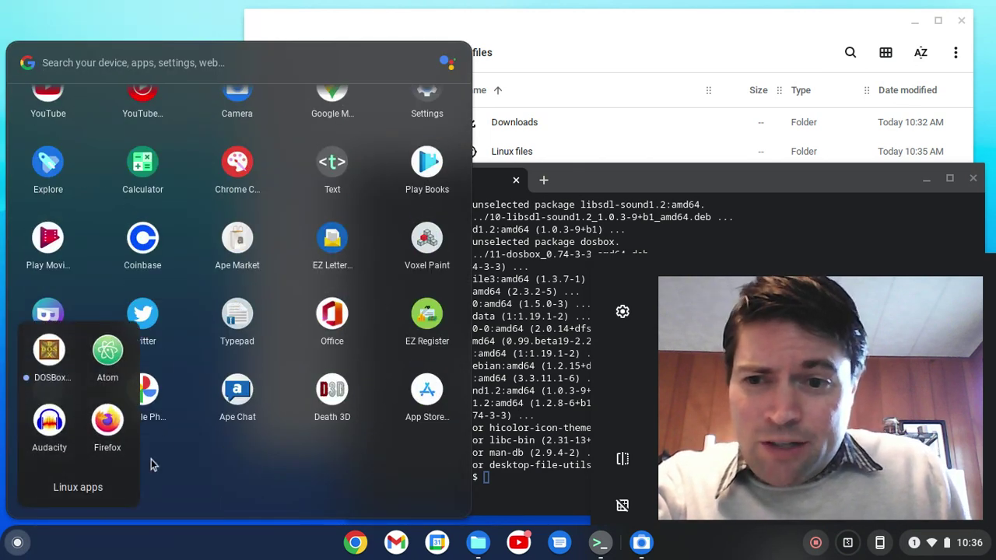
left_click(47, 352)
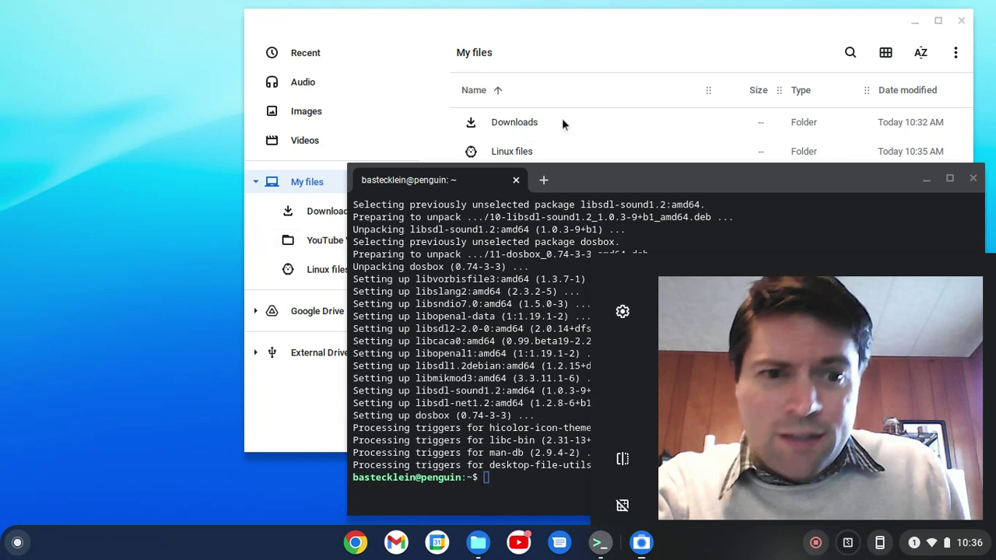
left_click_drag(518, 122, 260, 72)
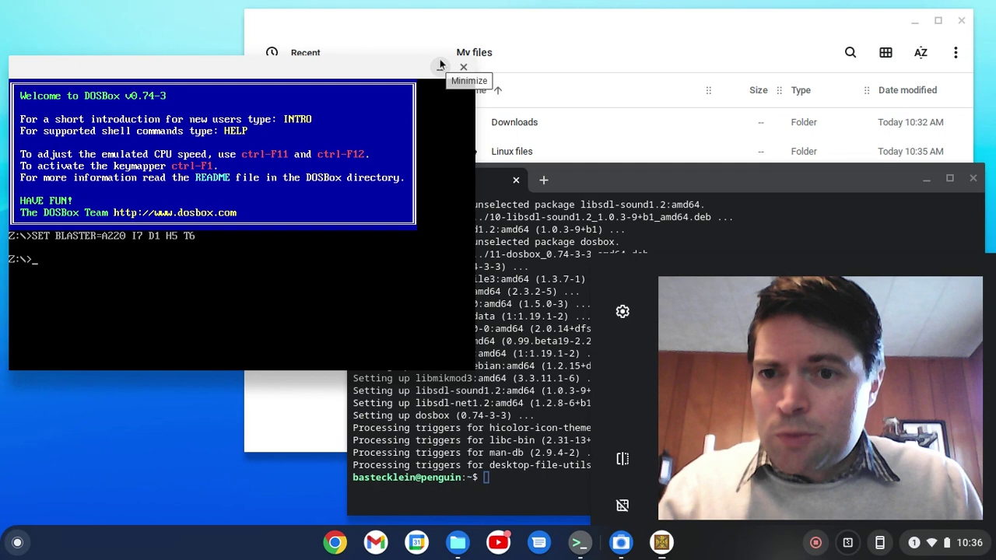
Create a folder named Dosbox in My files and share it with Linux.
left_click_drag(782, 181, 381, 358)
left_click(727, 27)
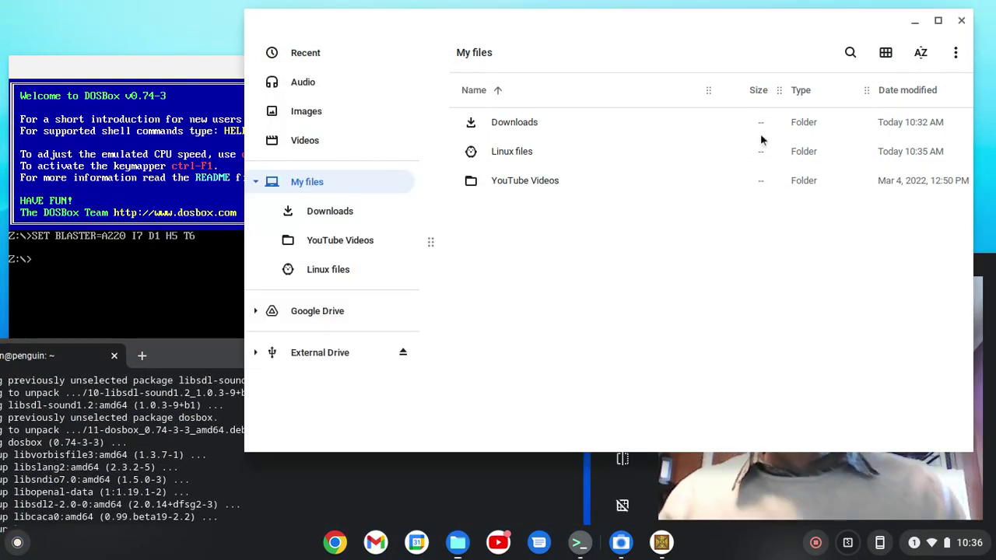
left_click_drag(785, 41, 547, 30)
right_click(320, 233)
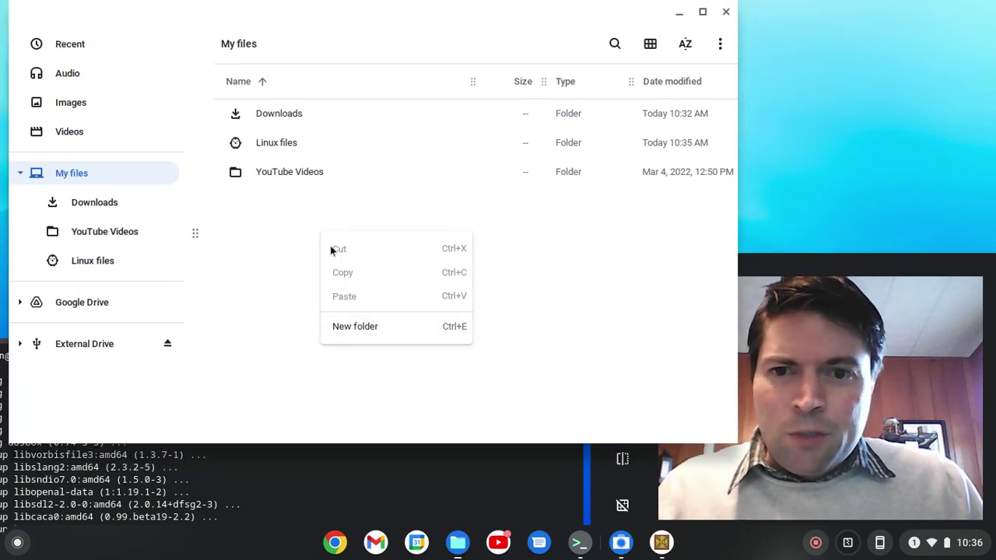
left_click(380, 321)
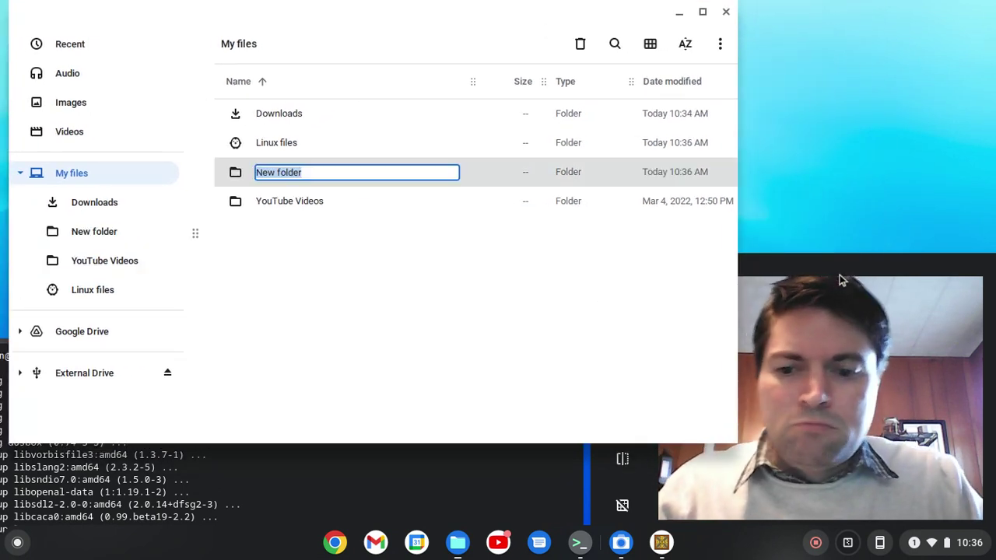
type("Dosbox")
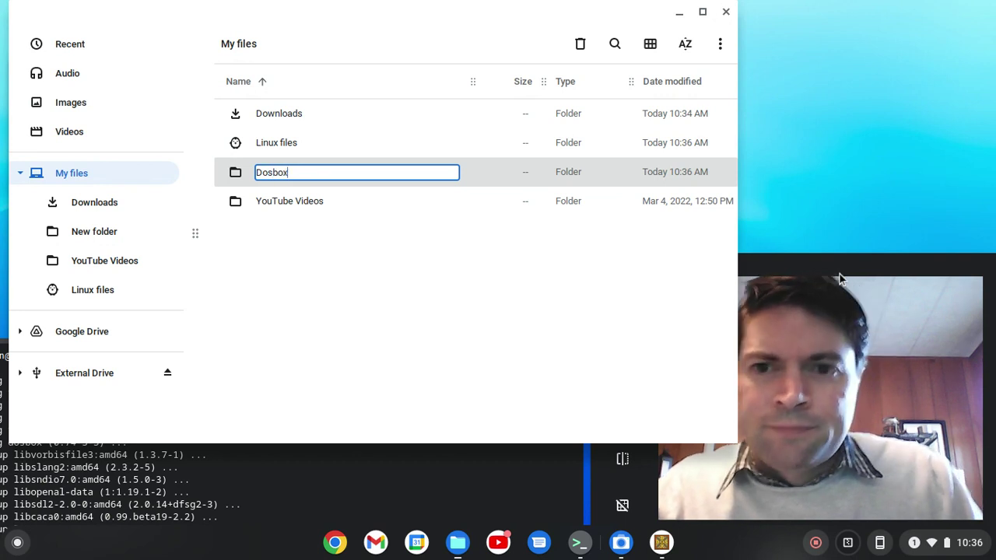
key("Return")
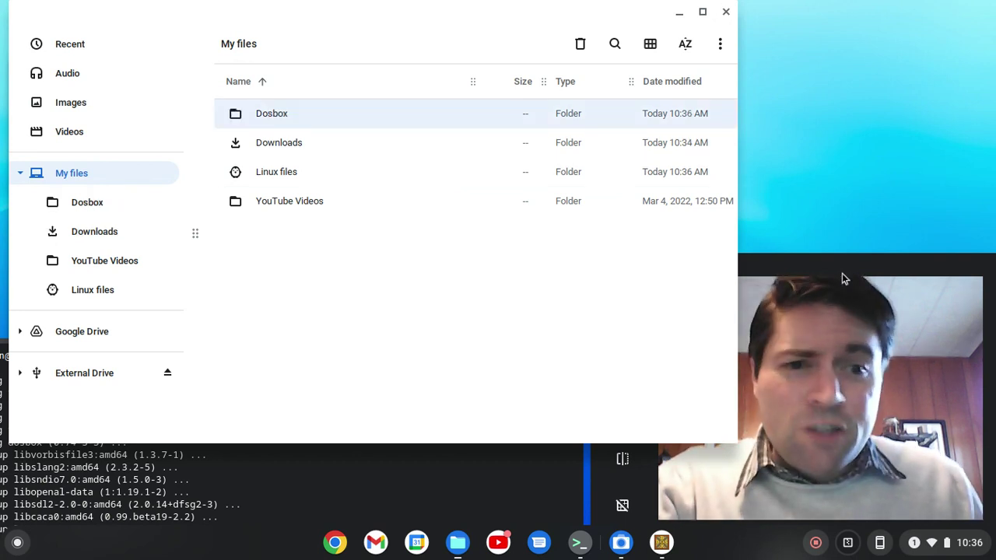
right_click(246, 118)
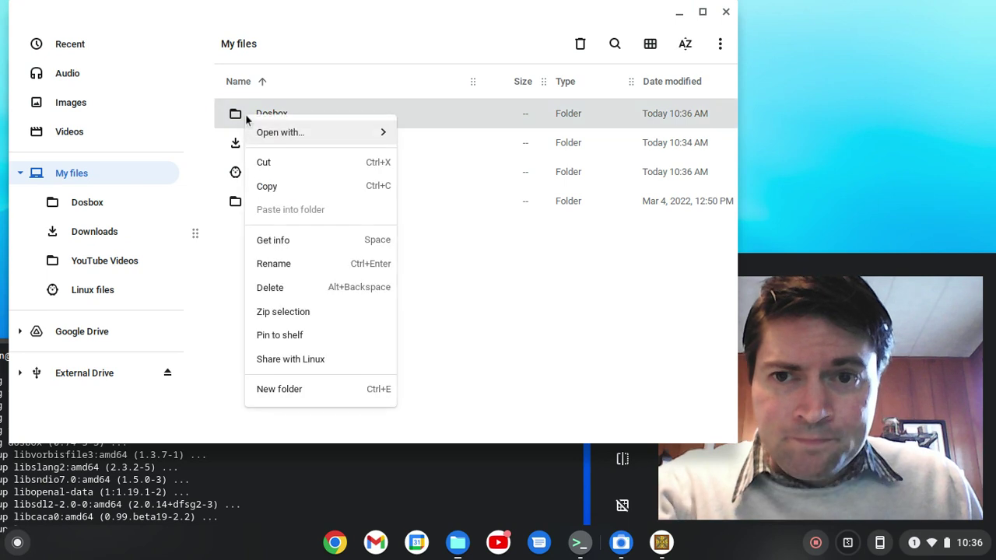
left_click(325, 360)
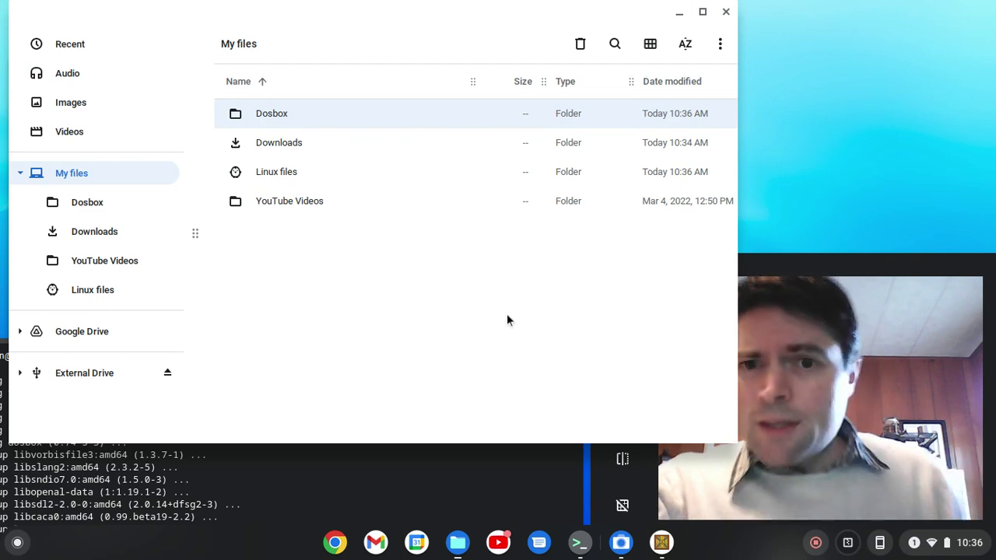
Launch Audacity from the Linux apps and dismiss its startup help dialog.
key("super")
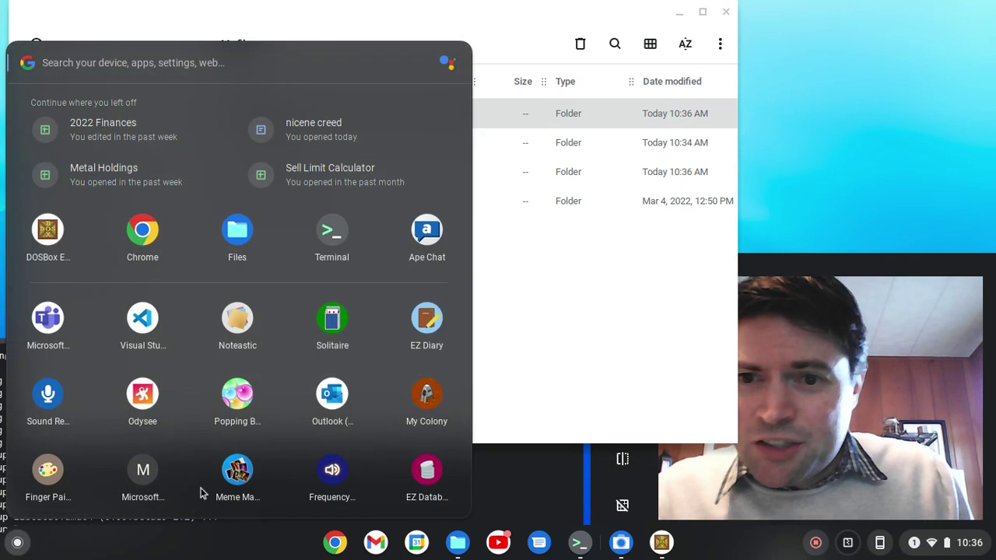
scroll(277, 303, "down", 5)
left_click(54, 470)
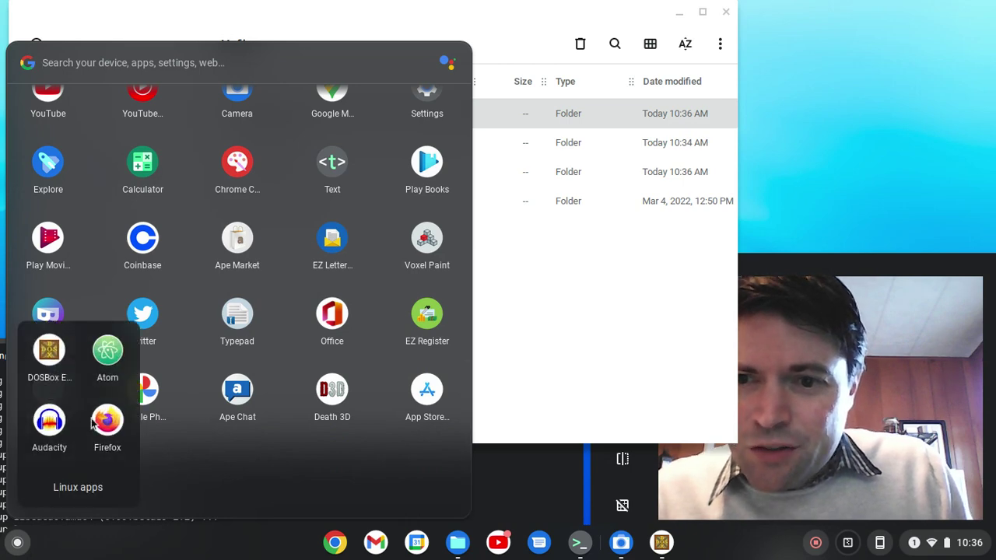
left_click(54, 424)
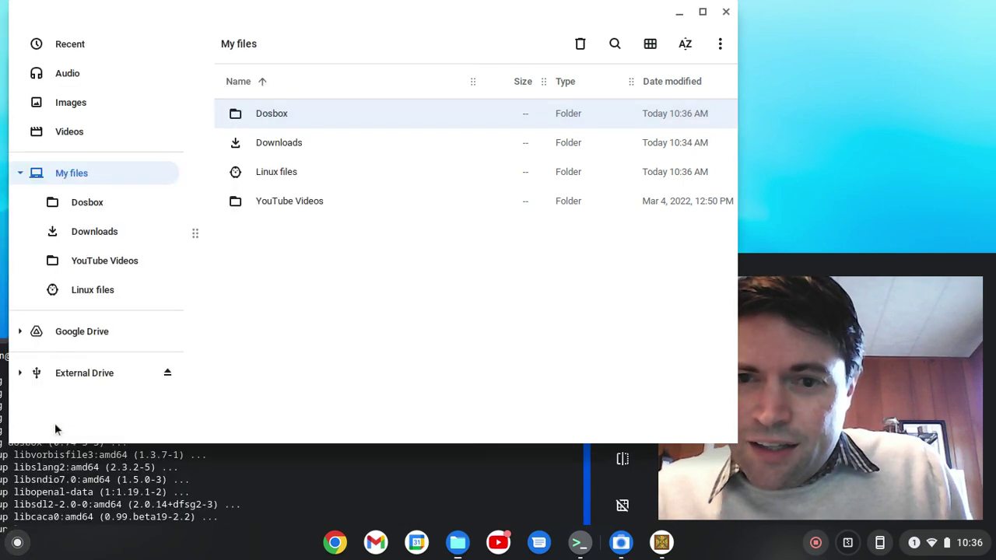
left_click(847, 268)
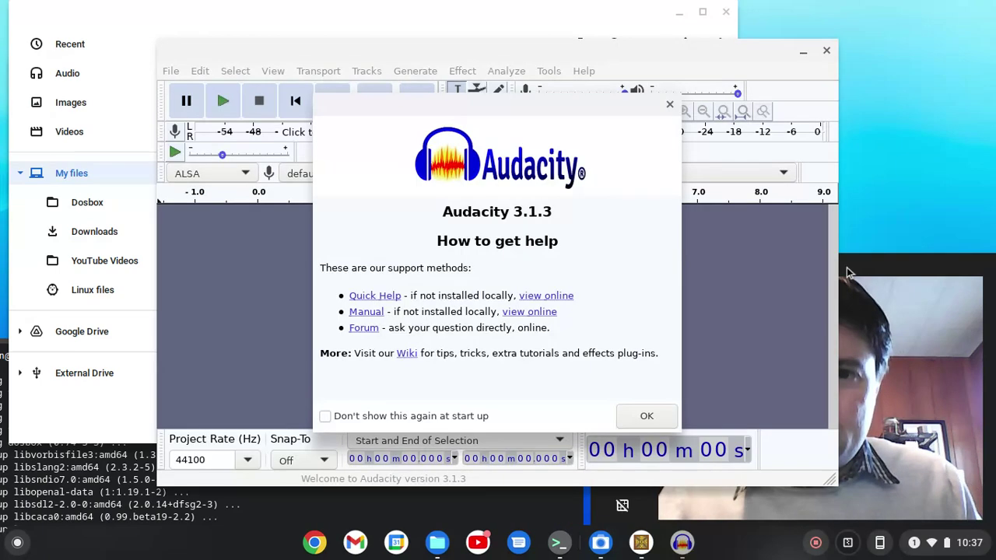
left_click(651, 422)
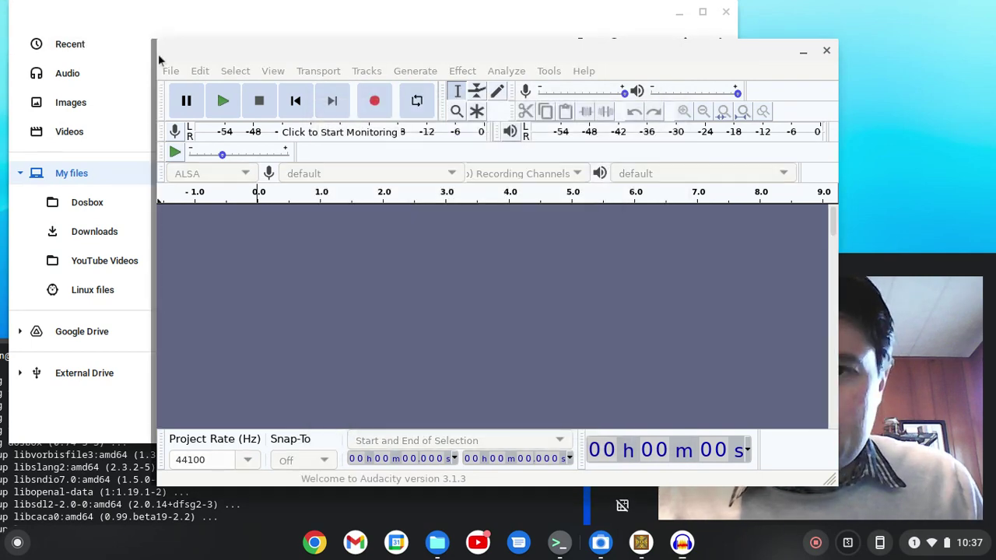
left_click(183, 70)
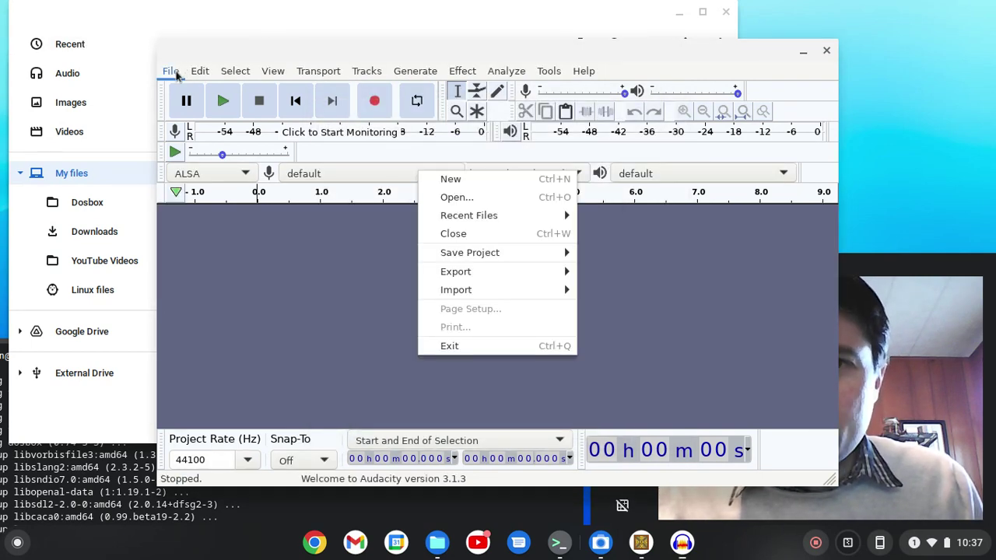
key("Right")
key("Right")
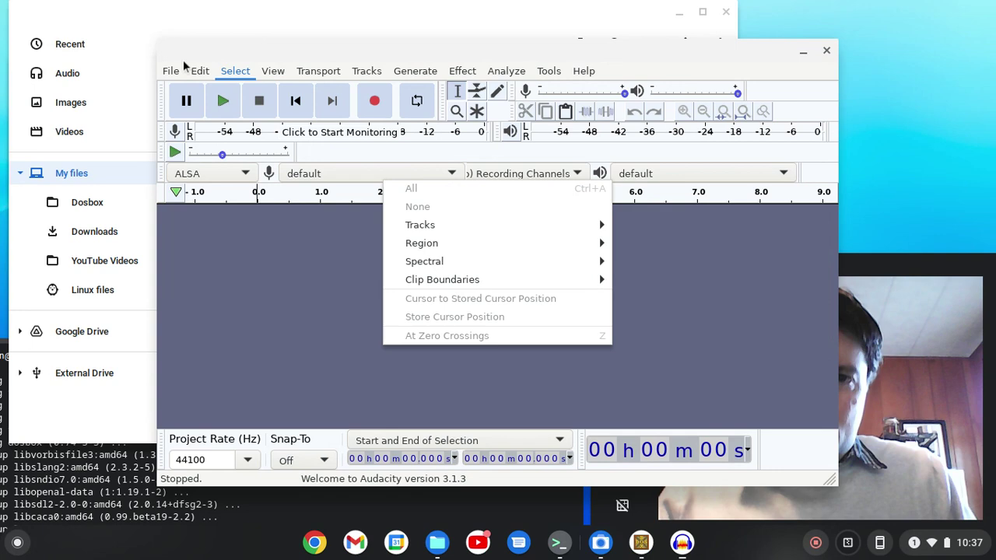
key("Escape")
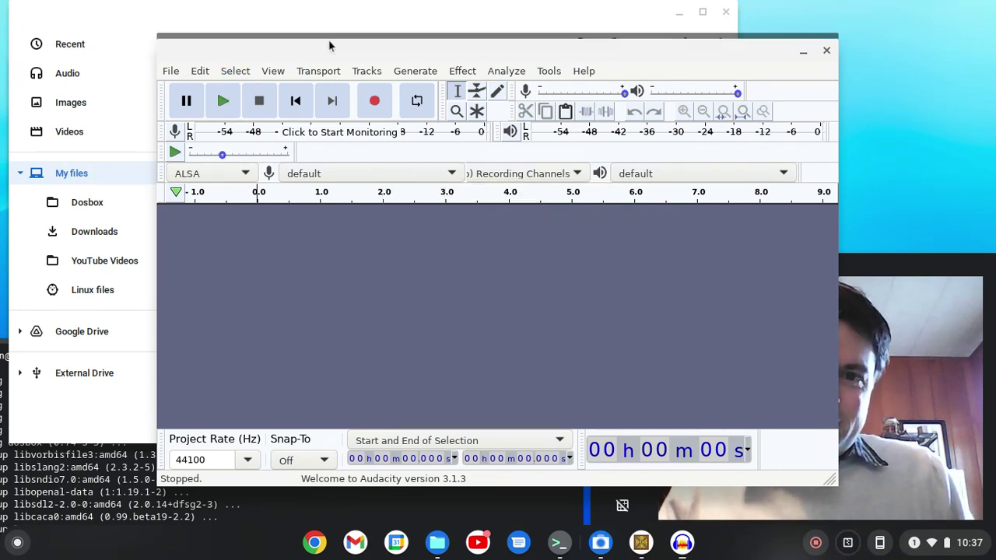
Reposition the Audacity window, open its file-opening dialog and move that dialog so its list of locations is accessible.
left_click_drag(329, 42, 172, 62)
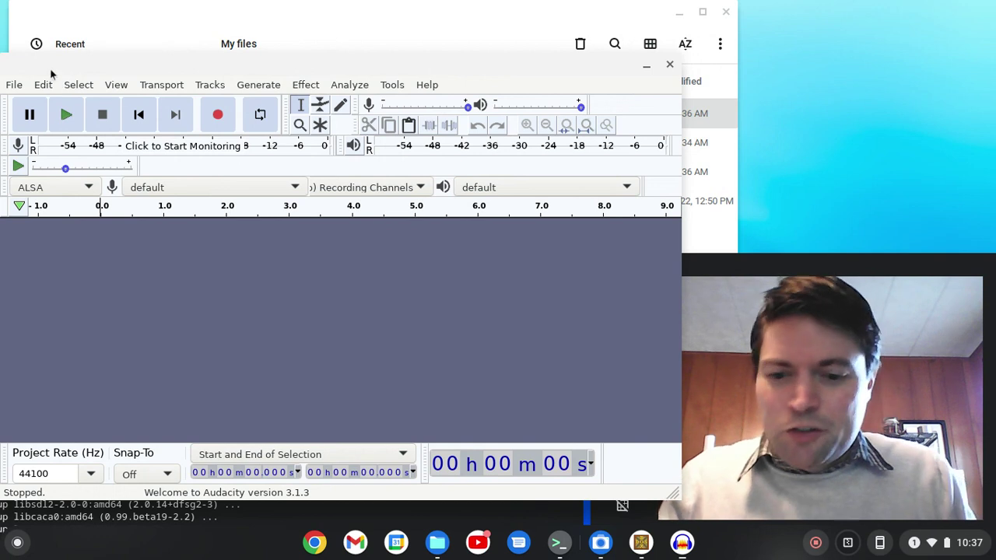
left_click(14, 84)
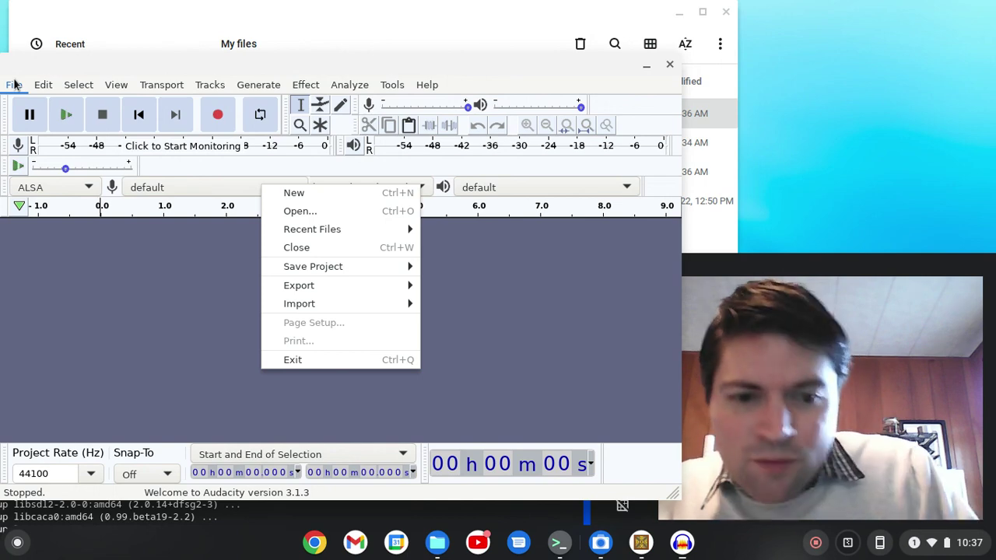
left_click(14, 85)
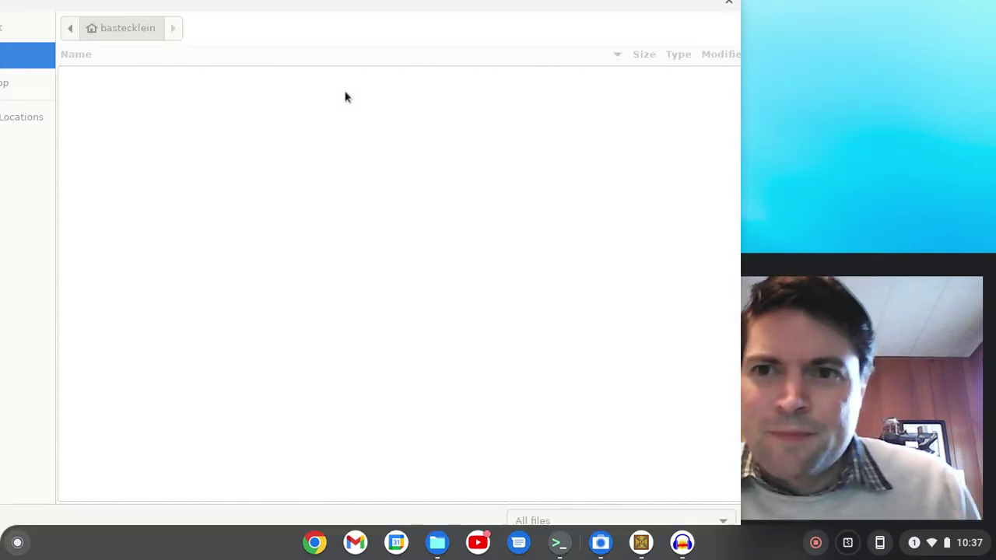
left_click_drag(189, 17, 282, 46)
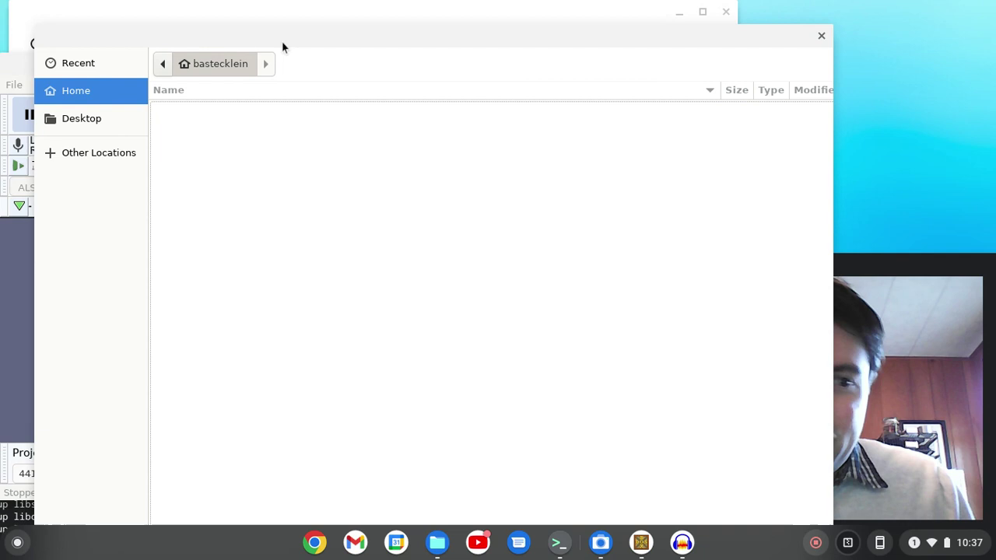
Browse from Other Locations to /mnt/chromeos/MyFiles to locate the shared Dosbox folder, and move the dialog aside.
left_click(69, 153)
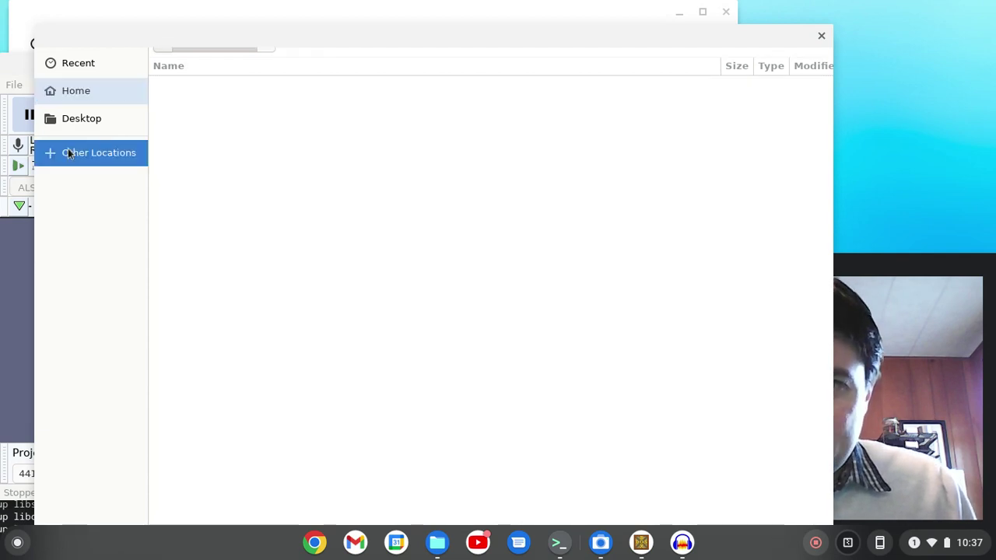
left_click(189, 102)
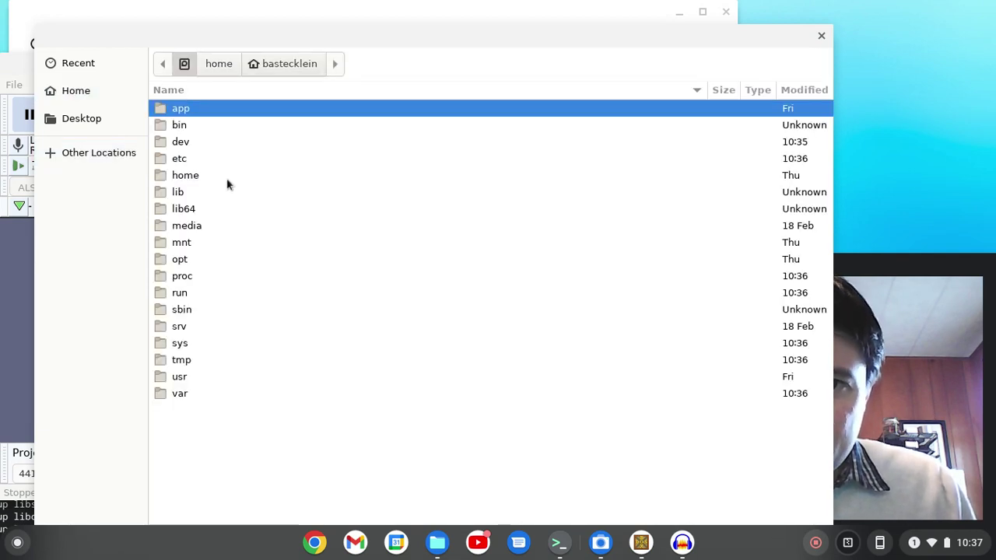
double_click(181, 242)
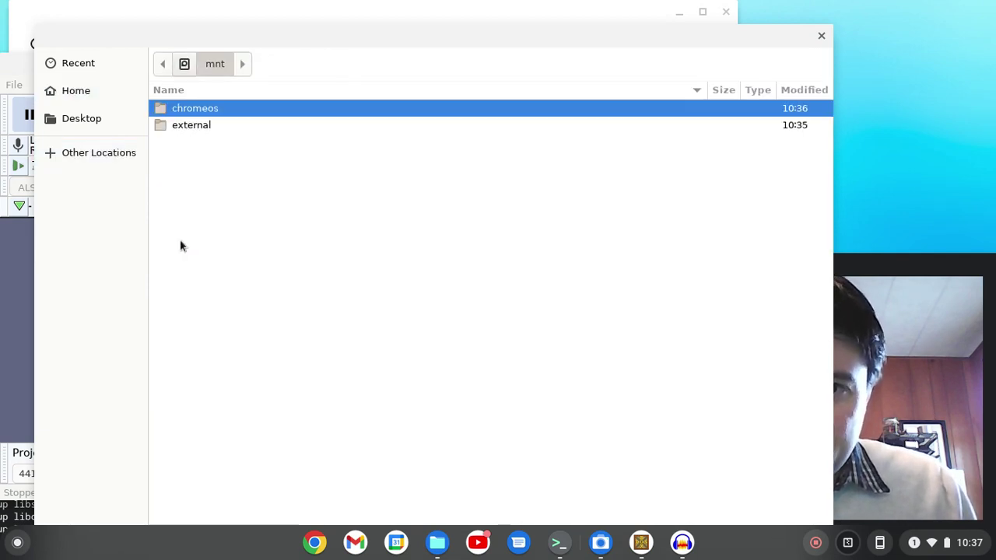
double_click(224, 113)
double_click(248, 127)
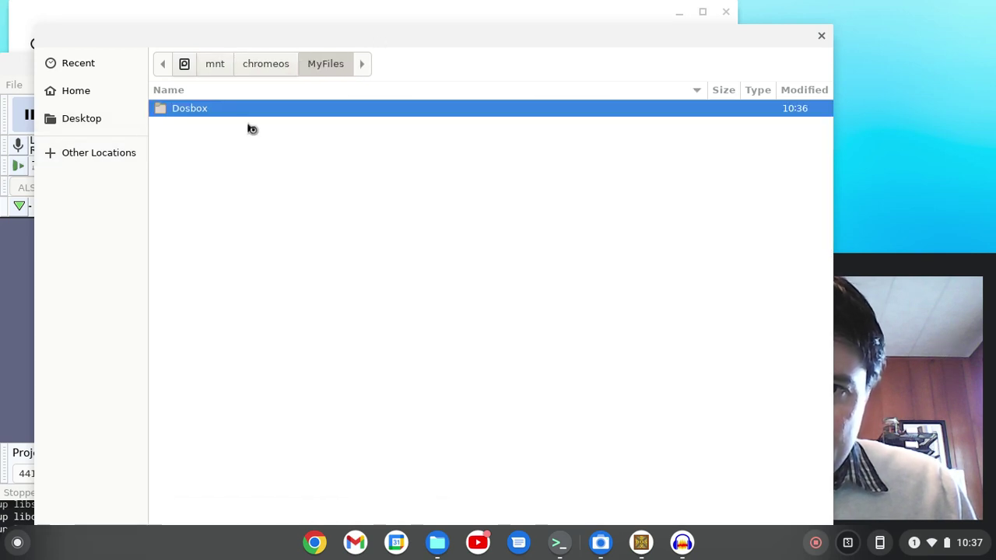
left_click_drag(486, 51, 372, 434)
Switch to the Files app, open the Linux files folder and show its hidden files.
left_click(414, 26)
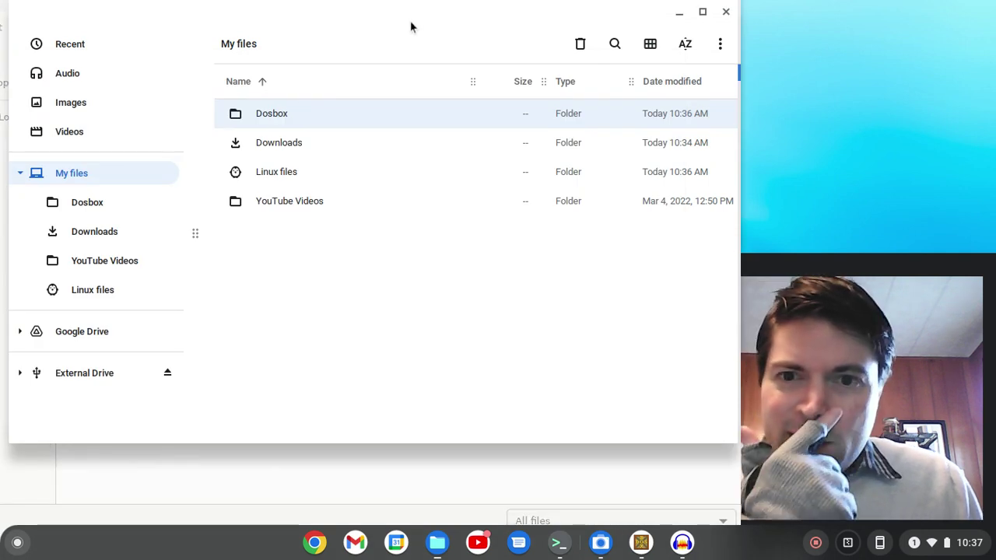
double_click(279, 178)
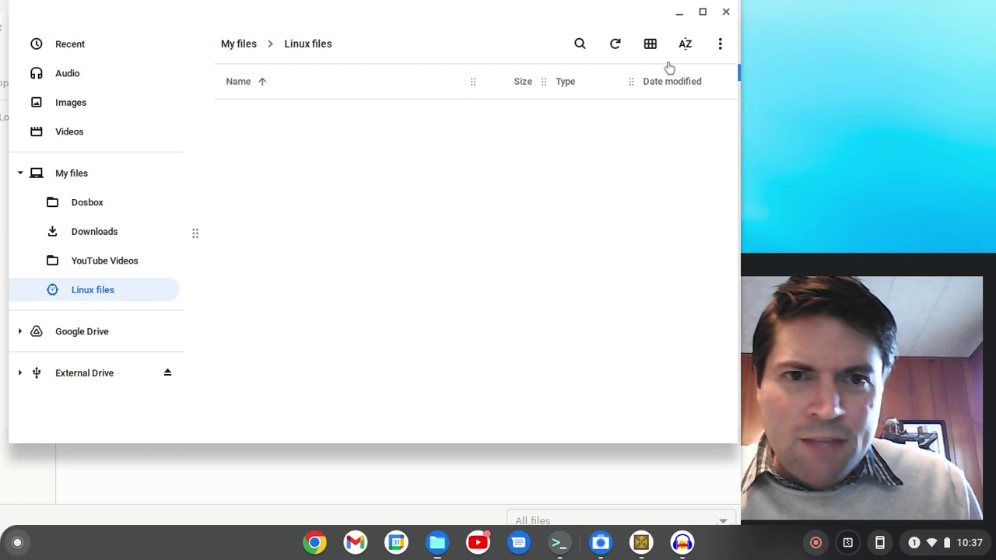
left_click(720, 44)
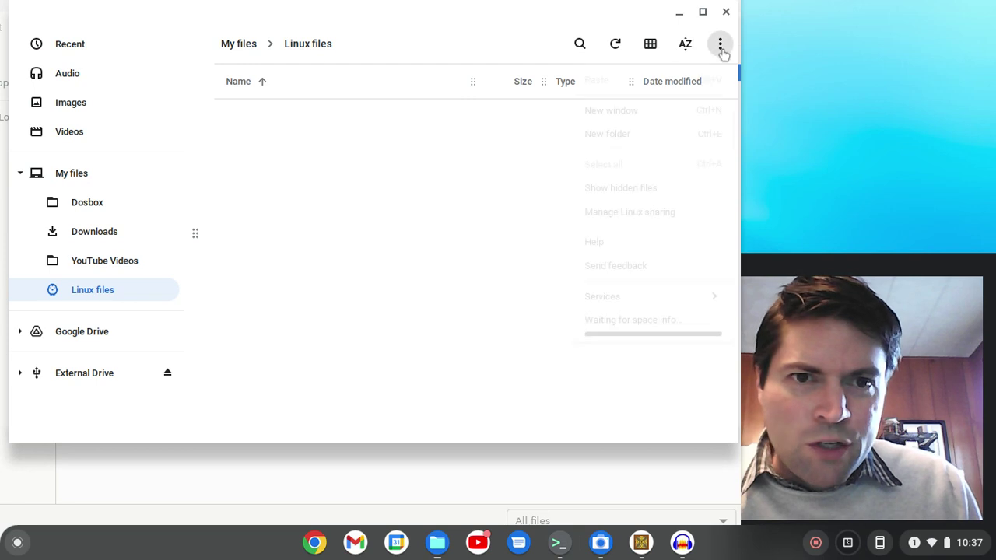
left_click(646, 193)
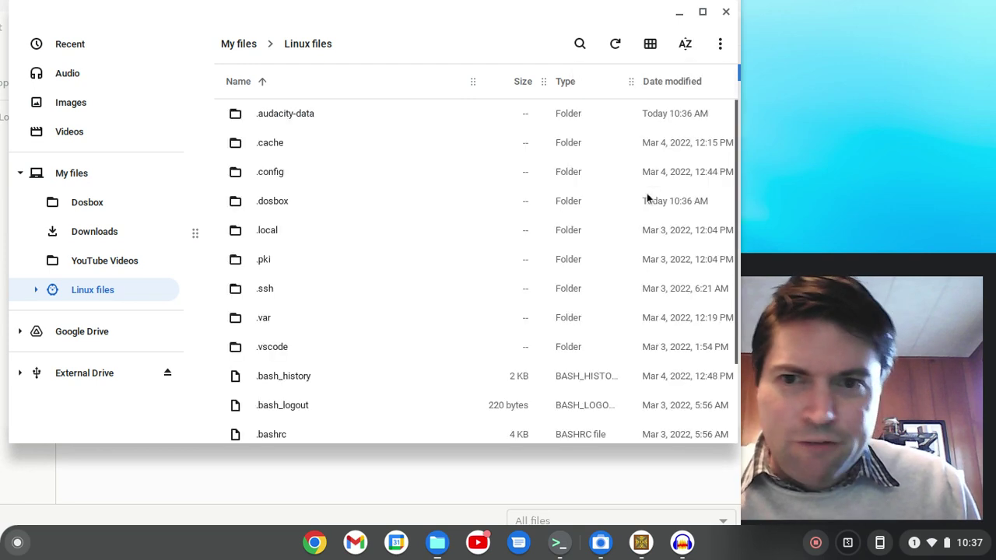
Open dosbox-0.74-3.conf from the .dosbox folder in the text editor and widen the editor window.
double_click(284, 203)
left_click(295, 111)
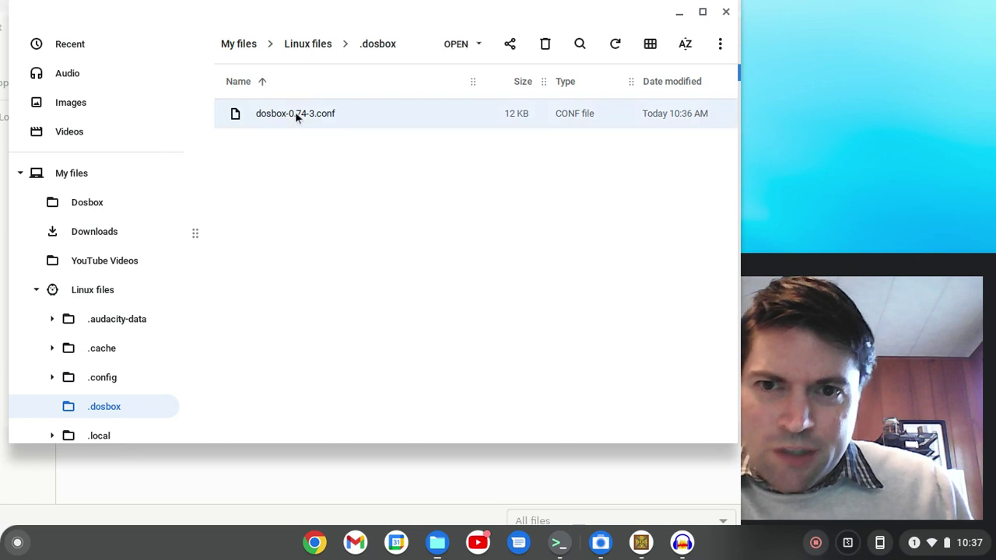
double_click(294, 113)
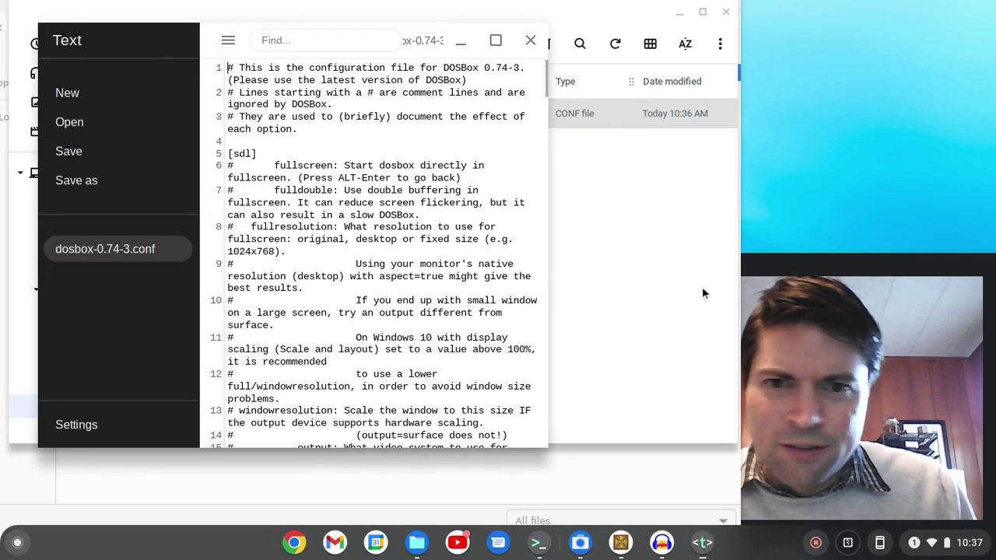
left_click_drag(549, 98, 700, 497)
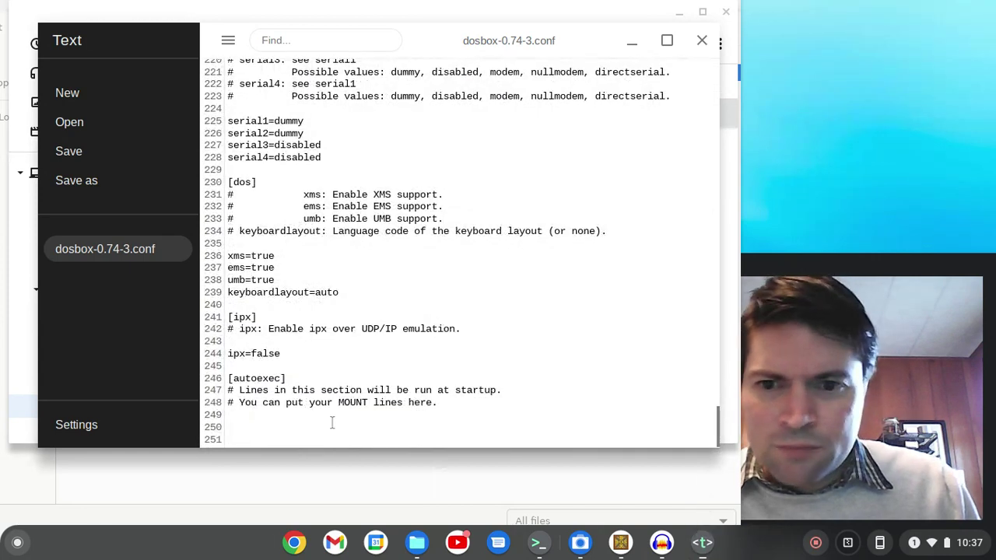
Add the line "mount c /mnt/chromeos/MyFiles/Dosbox" at the end of the [autoexec] section and save the file.
left_click(499, 410)
type("mou")
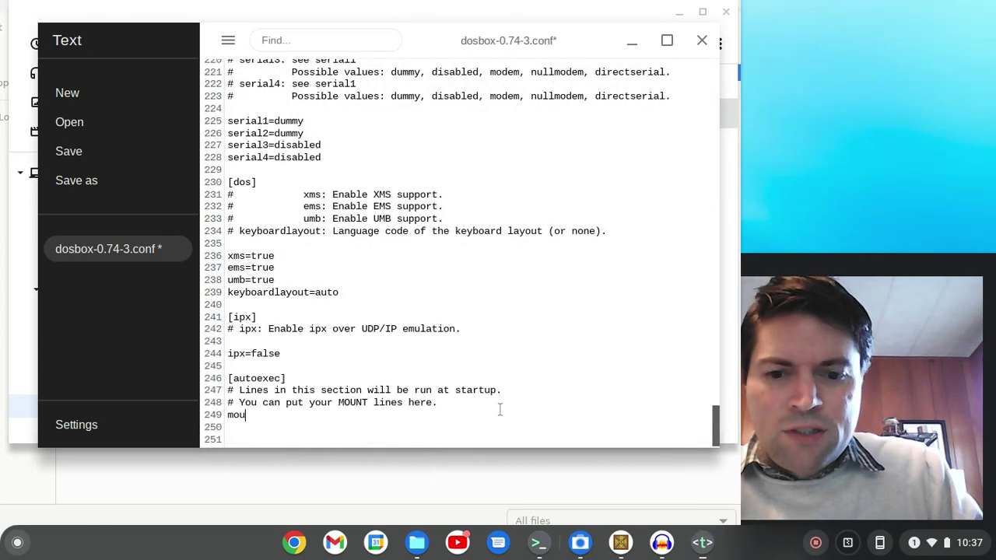
type("nt c ")
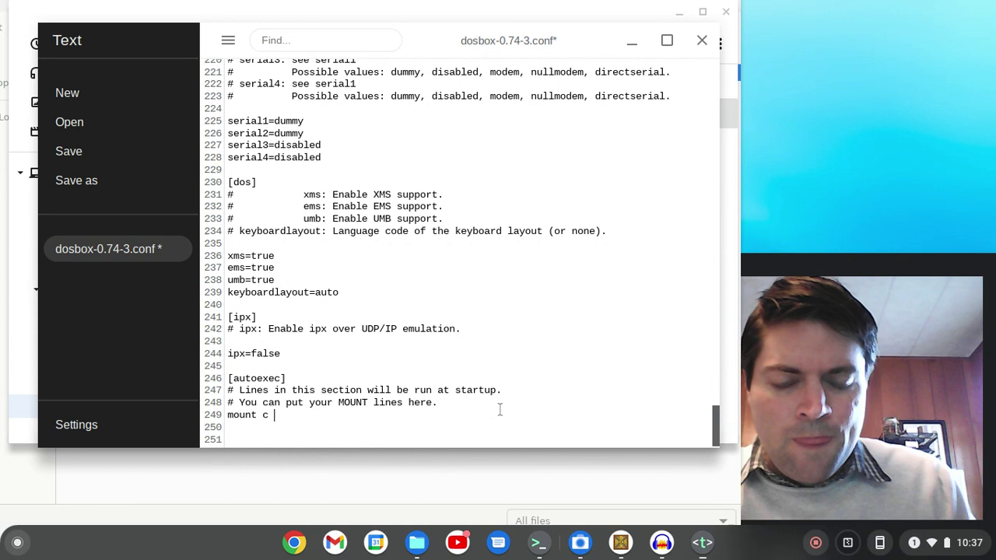
type("/m")
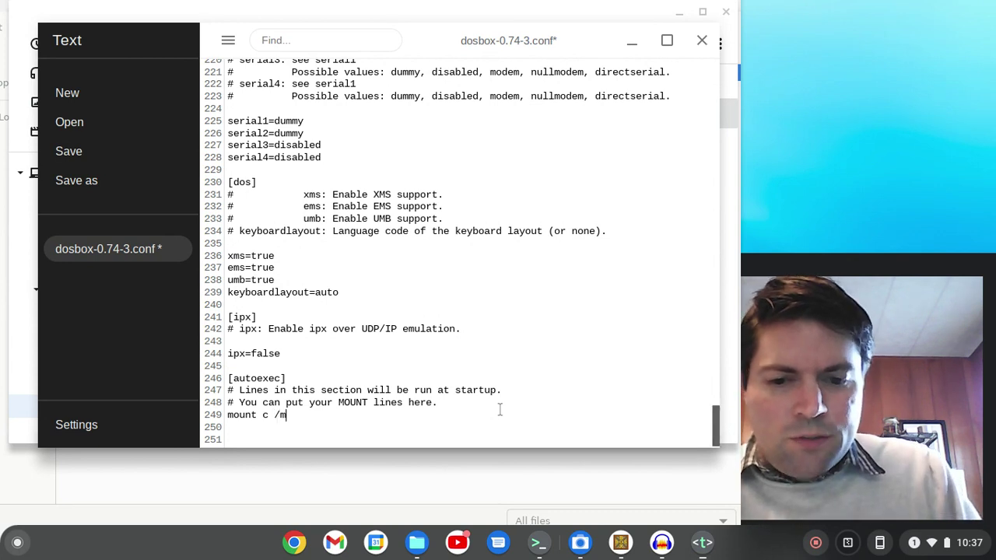
type("nt/")
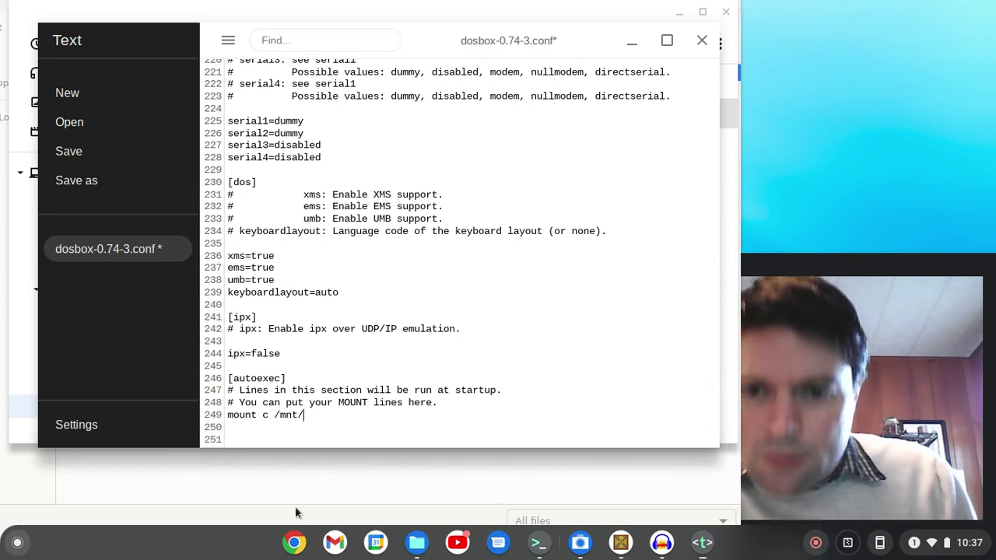
left_click(296, 513)
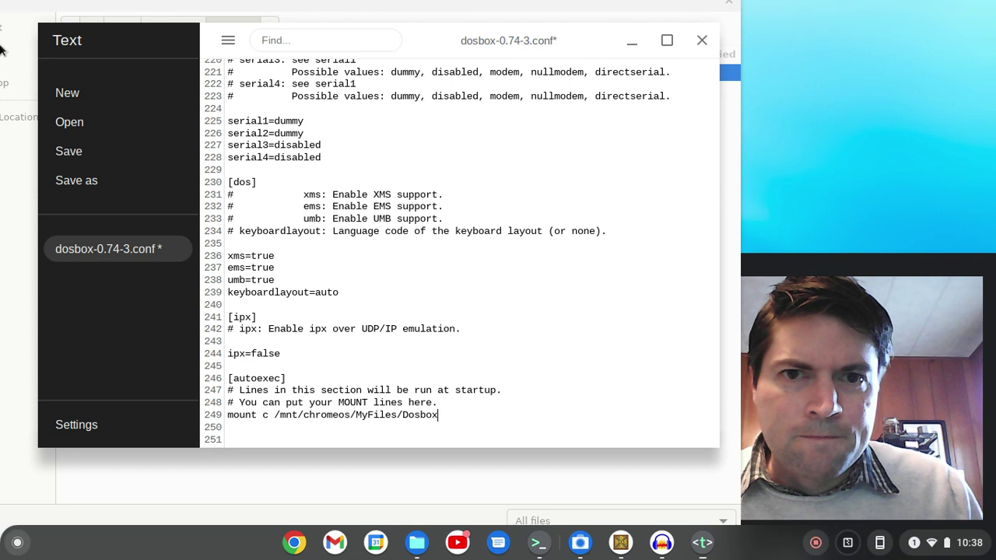
left_click(109, 153)
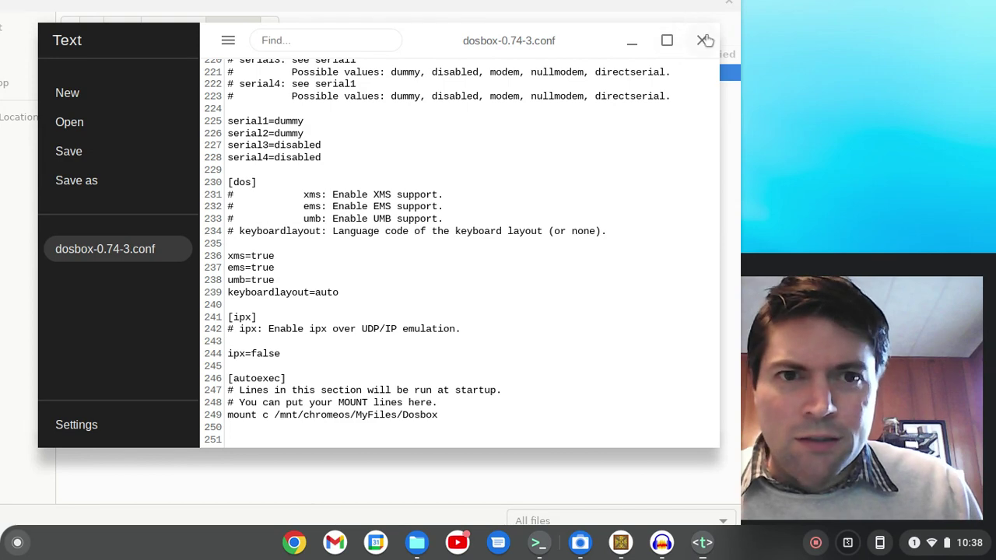
Highlight the new mount line for review, then close the text editor and Audacity, including its file dialog.
left_click_drag(450, 416, 217, 413)
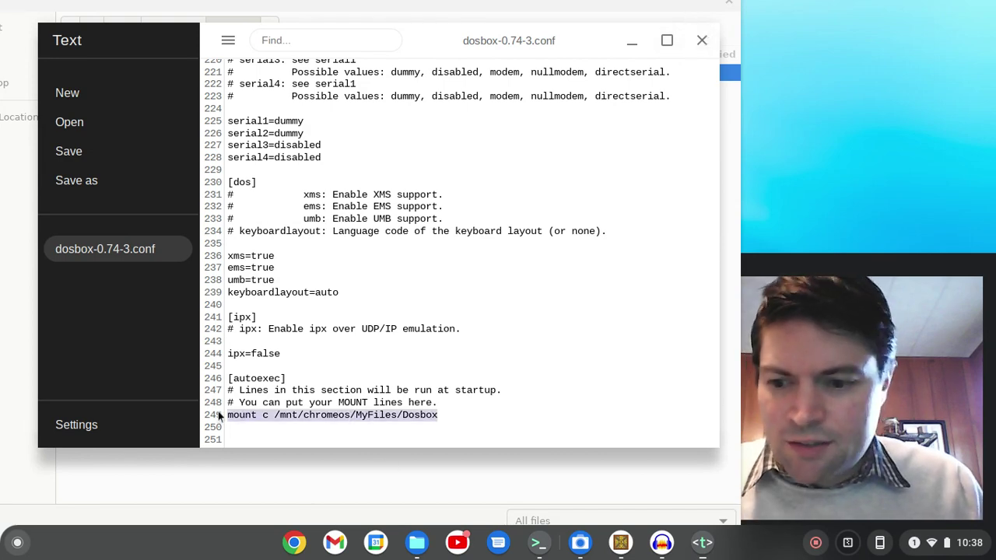
left_click(703, 39)
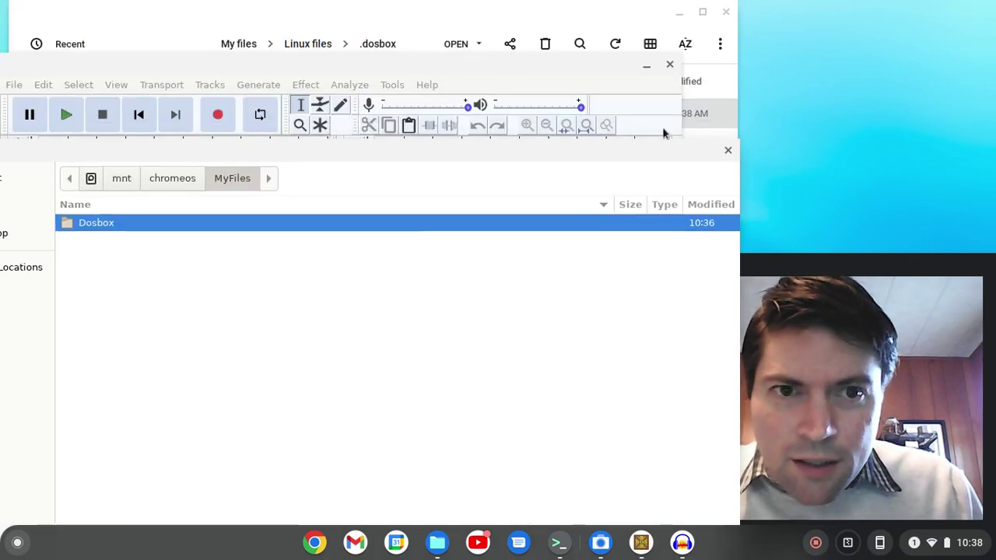
left_click(725, 152)
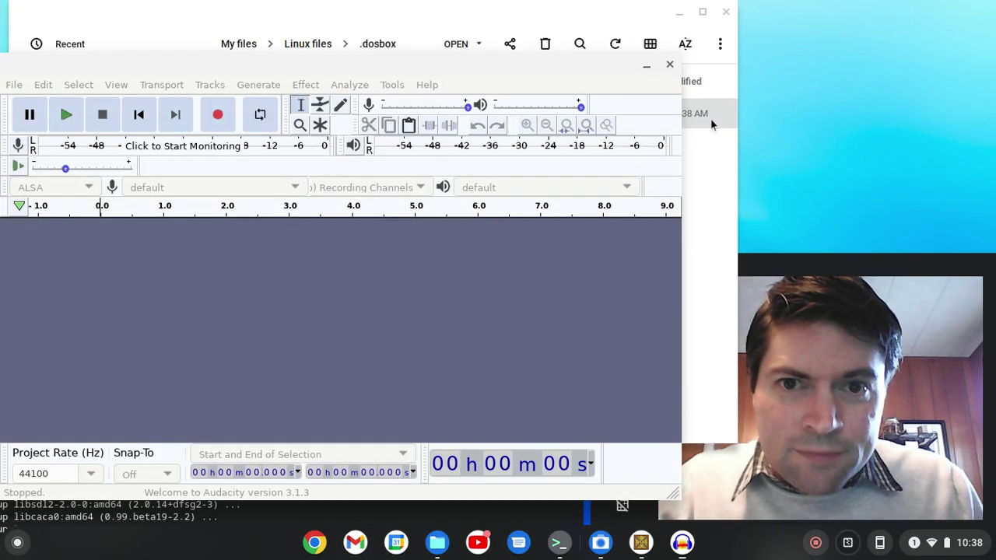
left_click(669, 65)
Reopen dosbox-0.74-3.conf, add the line "c:" below the mount command, save the file and close the editor.
double_click(299, 115)
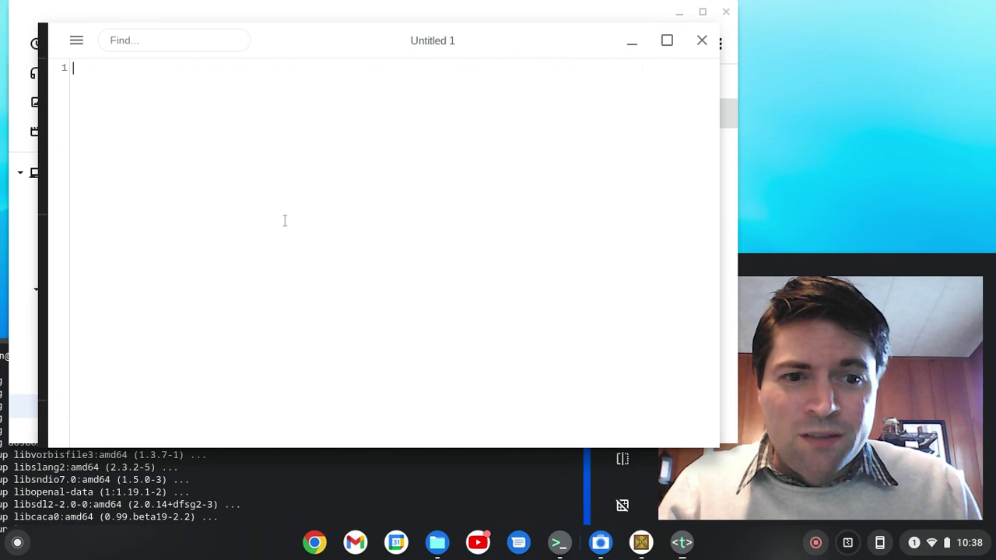
scroll(332, 246, "down", 20)
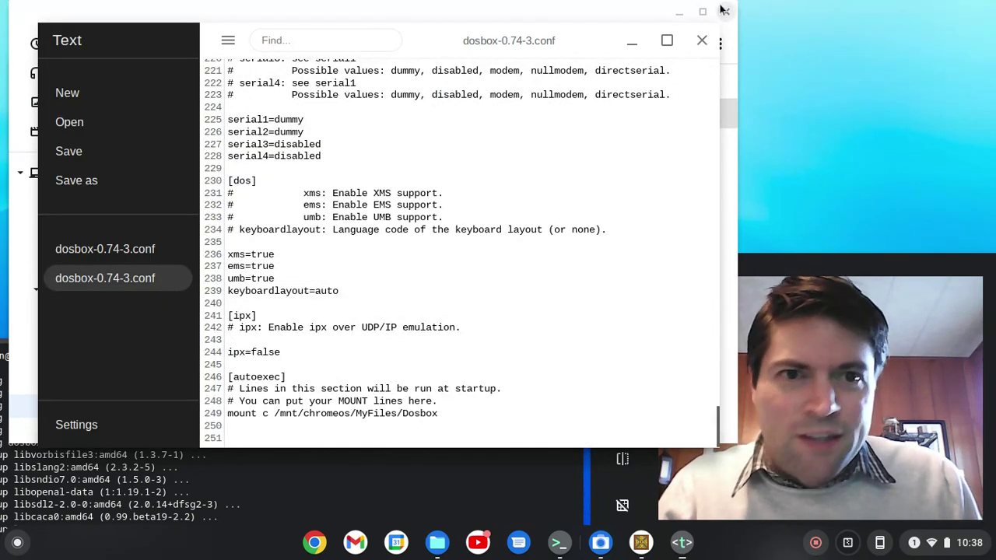
left_click(259, 428)
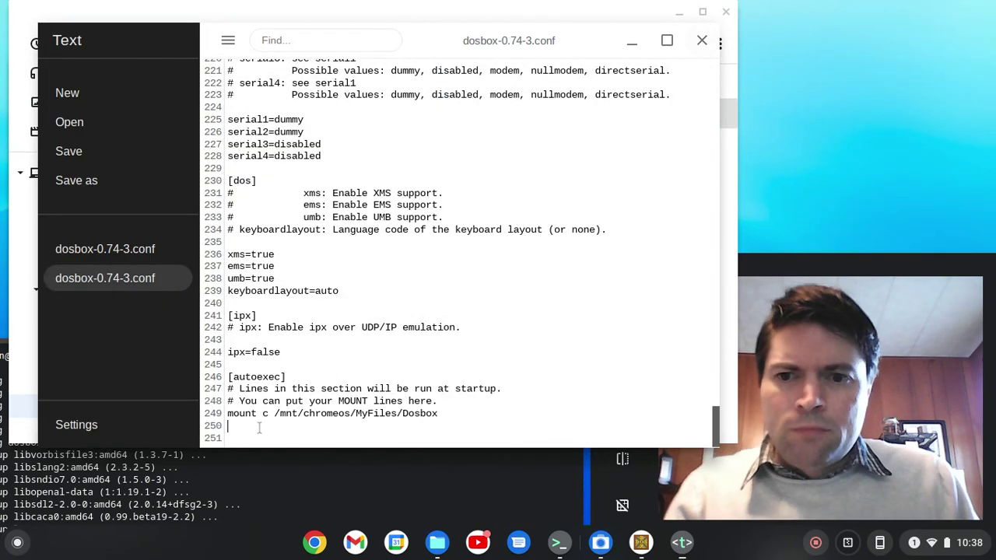
type("c:")
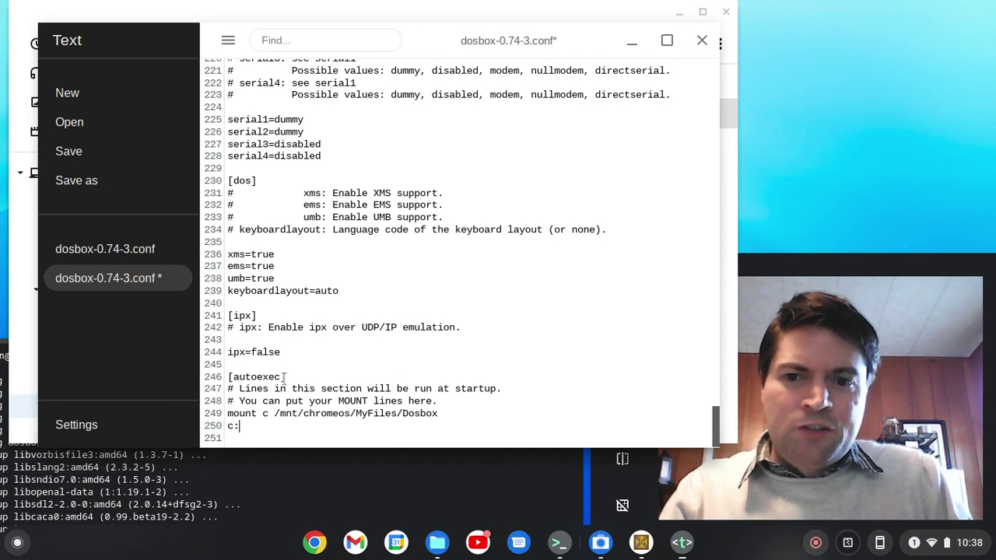
left_click(94, 153)
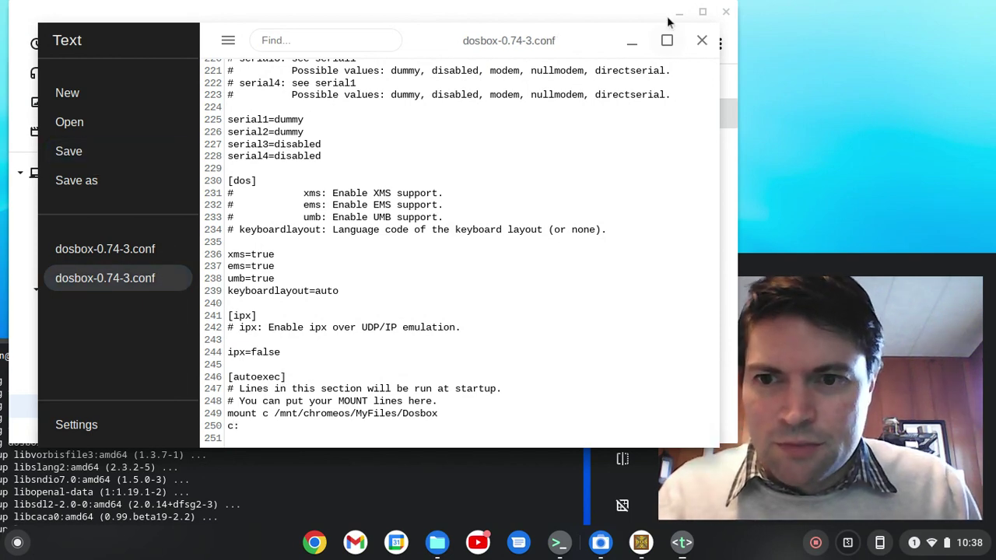
left_click(702, 41)
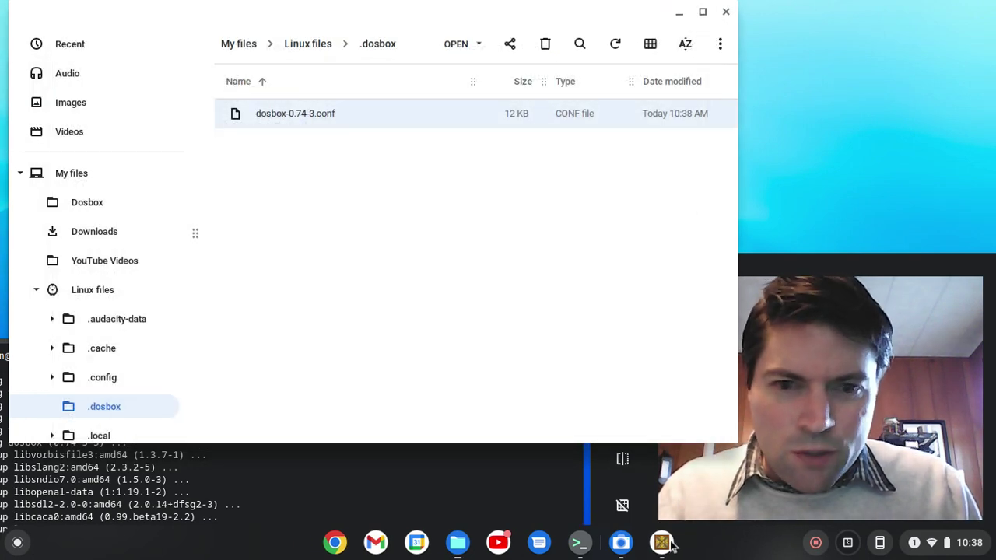
Close the Linux terminal, confirming the exit, and close the running DOSBox window.
left_click(579, 542)
left_click(571, 354)
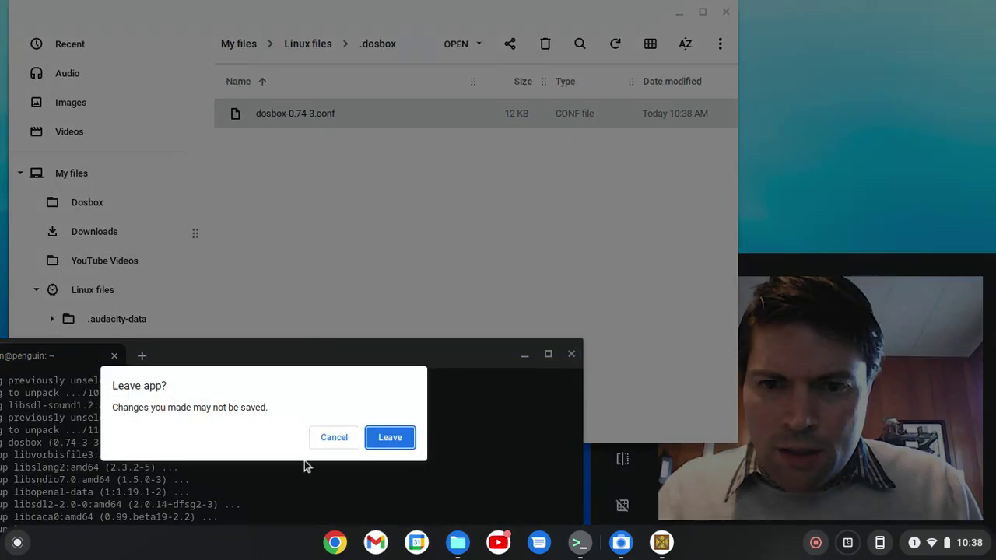
left_click(401, 439)
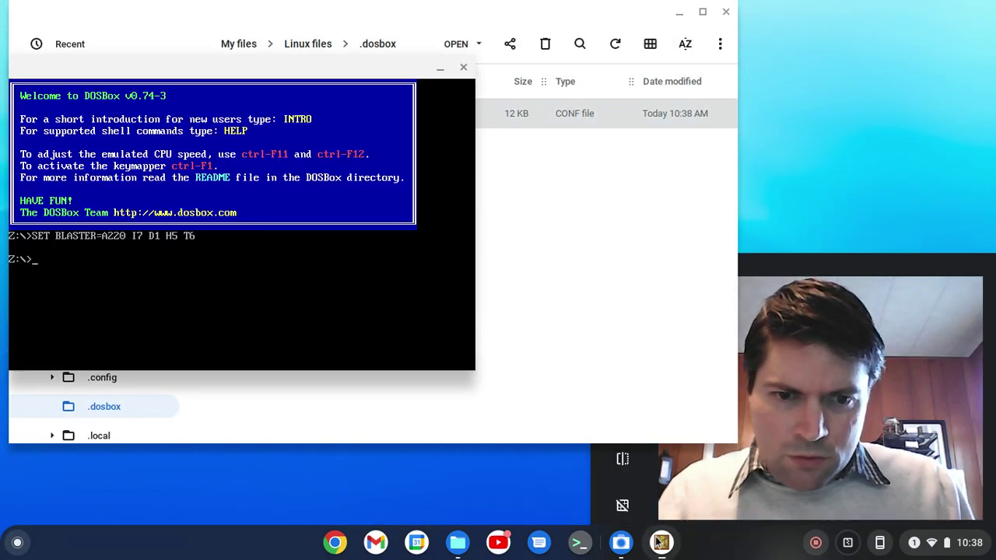
left_click(462, 69)
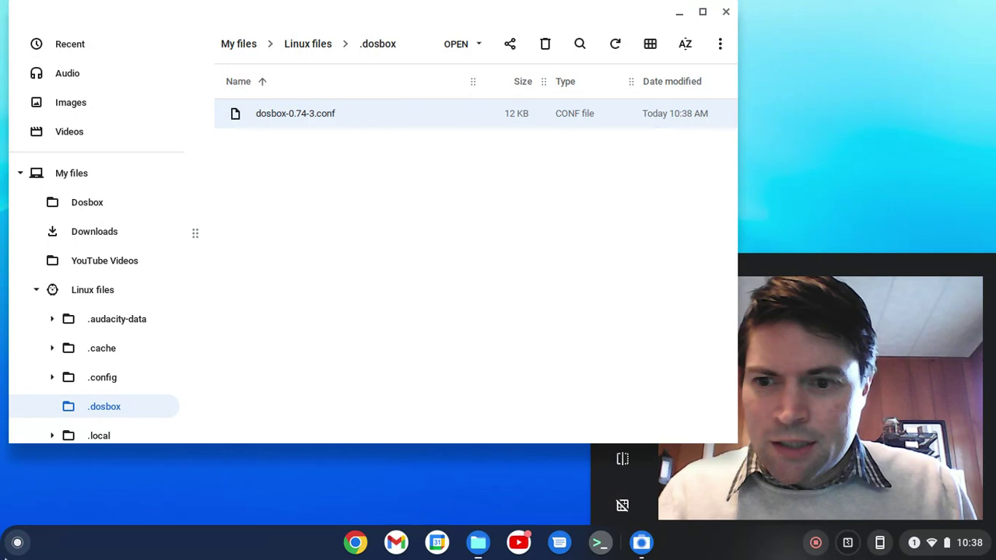
Start DOSBox again from the Linux apps folder in the launcher.
left_click(17, 542)
scroll(145, 422, "down", 5)
left_click(47, 471)
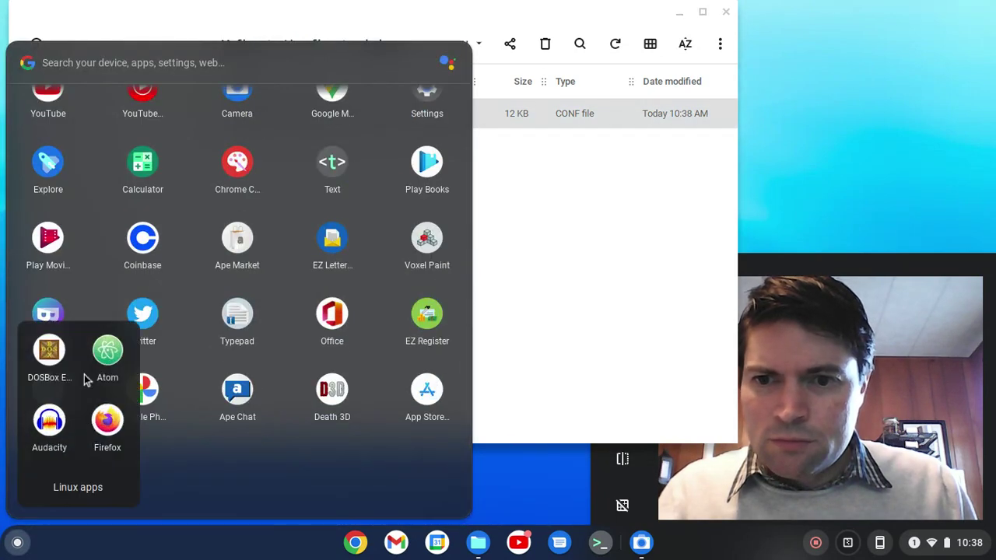
left_click(55, 359)
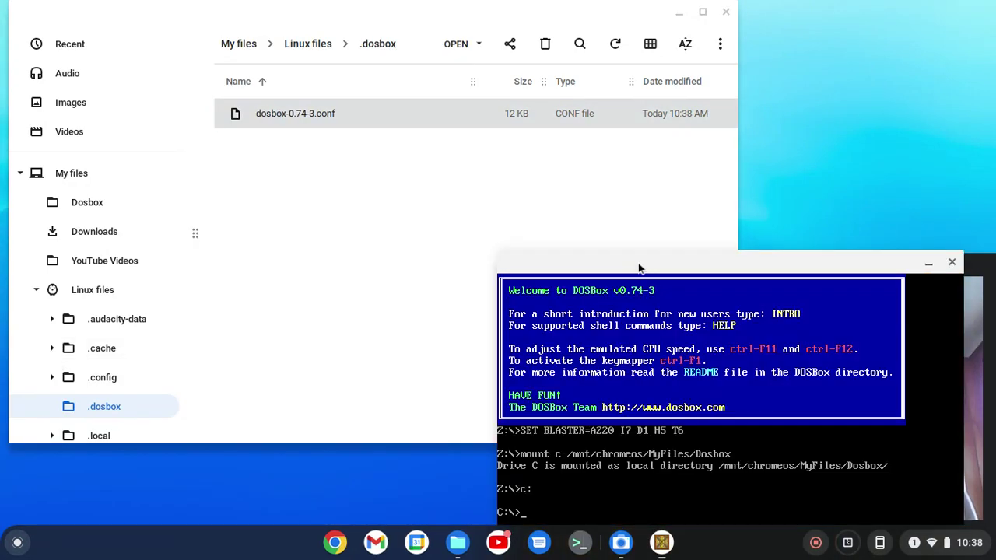
Close the DOSBox window and open the Mixed-Up-Mother-Goose_DOS_EN.zip archive from the Downloads folder.
left_click_drag(637, 266, 211, 213)
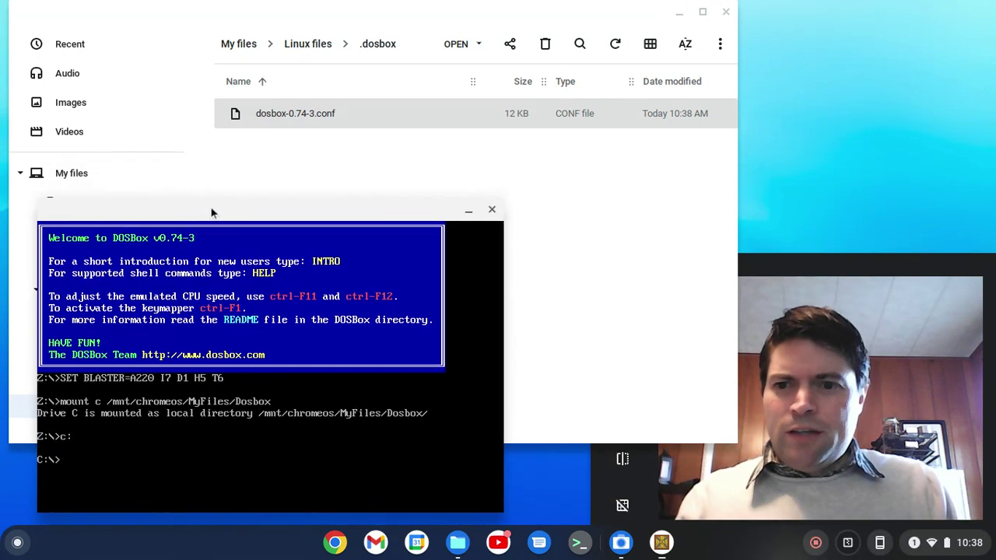
left_click(492, 209)
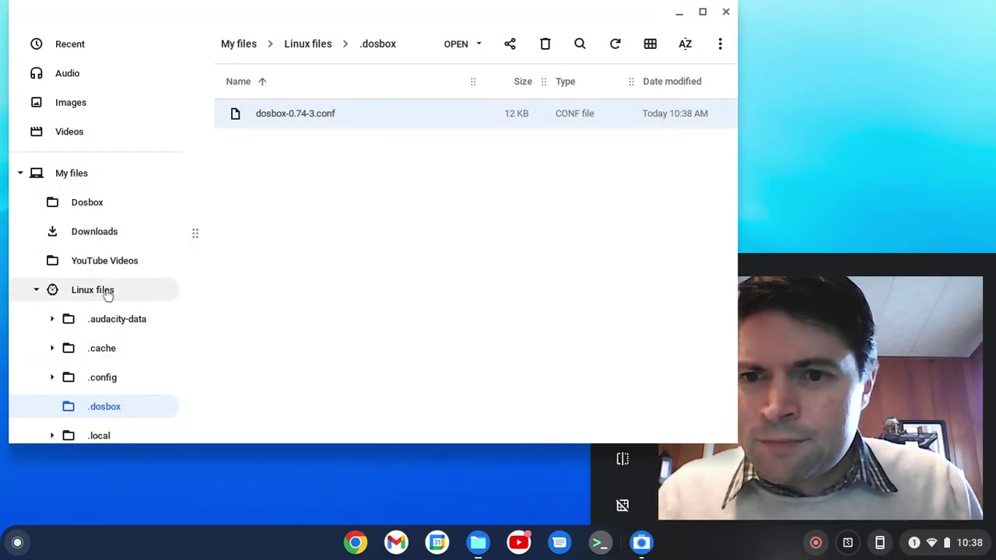
left_click(89, 236)
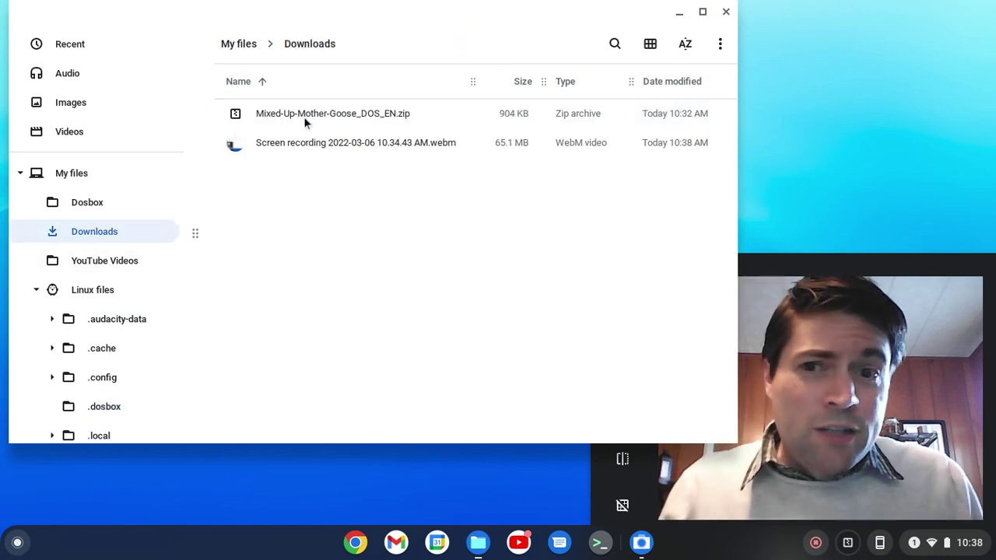
double_click(306, 122)
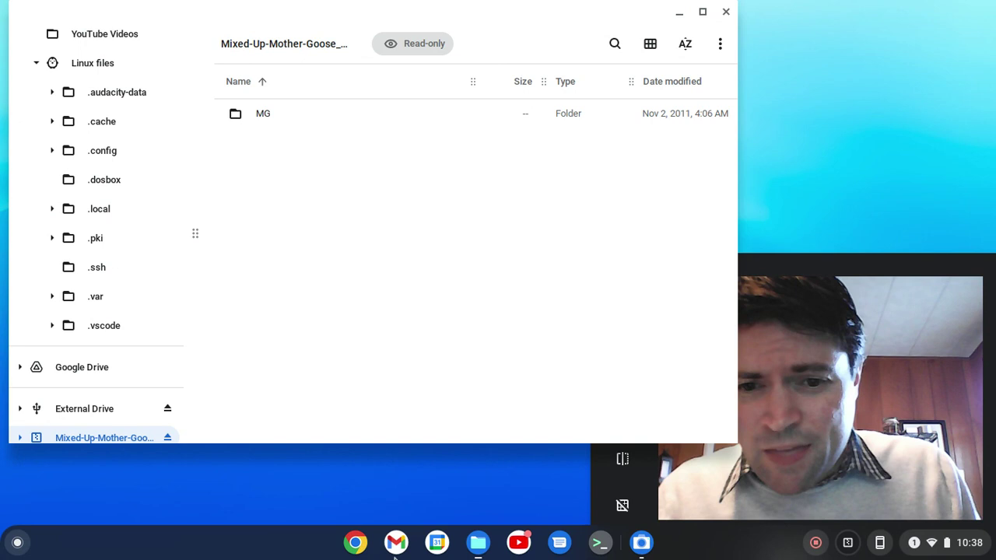
Open a second Files window on the Dosbox folder and place it so the archive's MG folder stays visible.
right_click(478, 542)
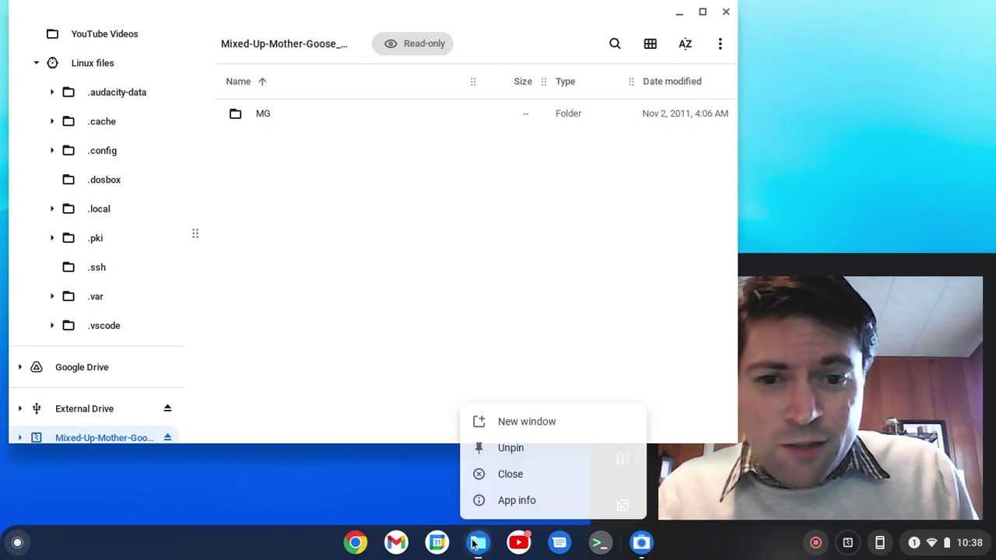
left_click(491, 420)
left_click_drag(451, 48, 364, 96)
left_click(282, 355)
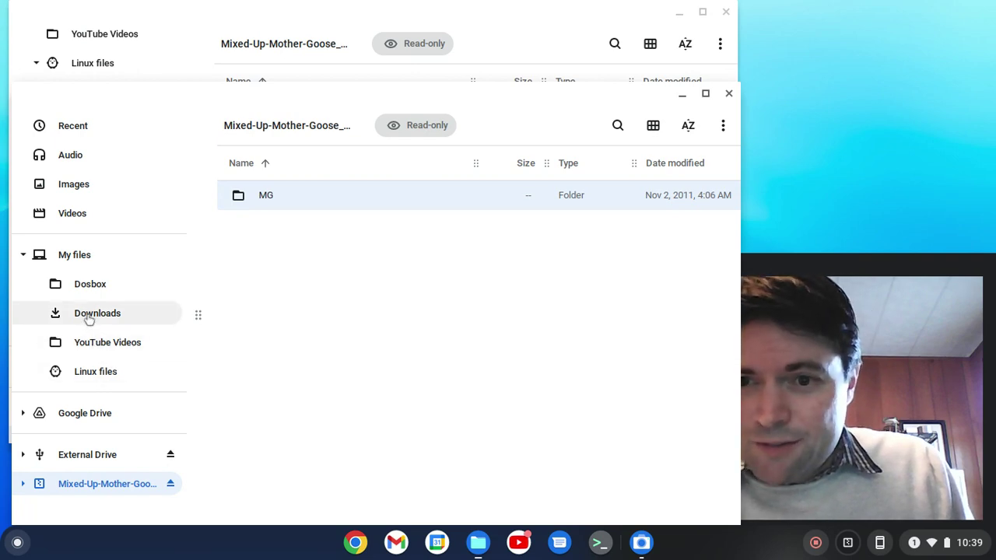
left_click(89, 287)
left_click_drag(433, 94, 463, 287)
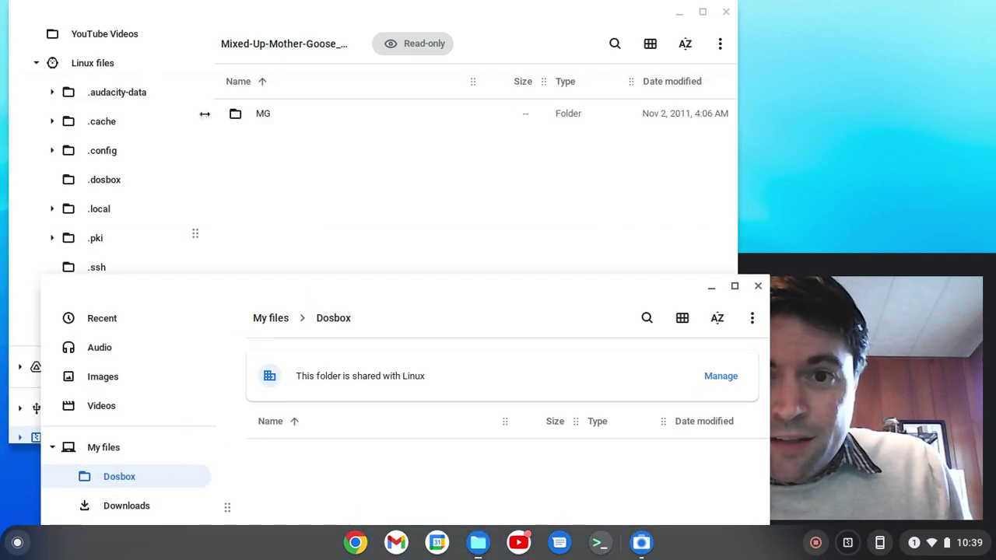
left_click_drag(322, 275, 256, 198)
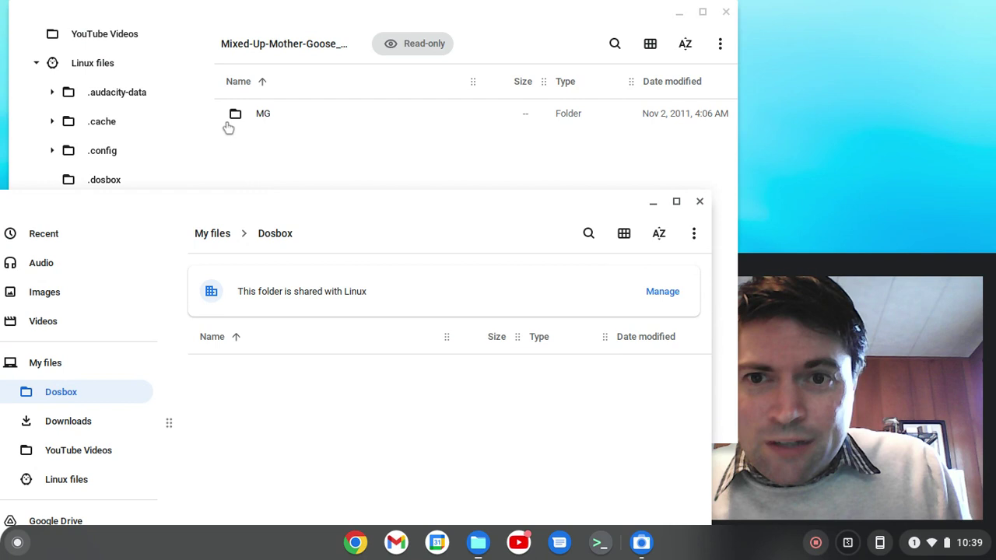
Copy the MG folder from the opened archive into the shared Dosbox folder.
left_click_drag(224, 127, 531, 467)
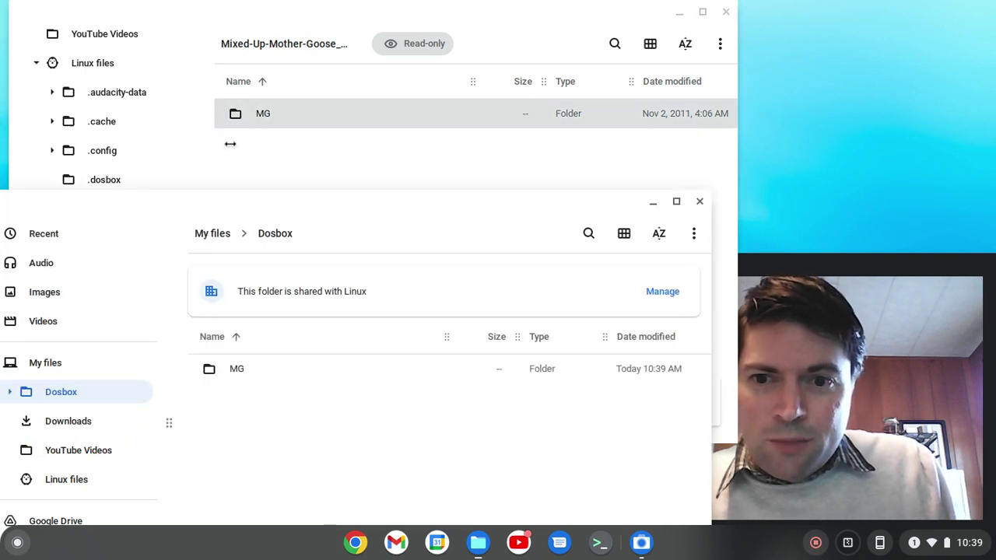
left_click(306, 218)
left_click(303, 122)
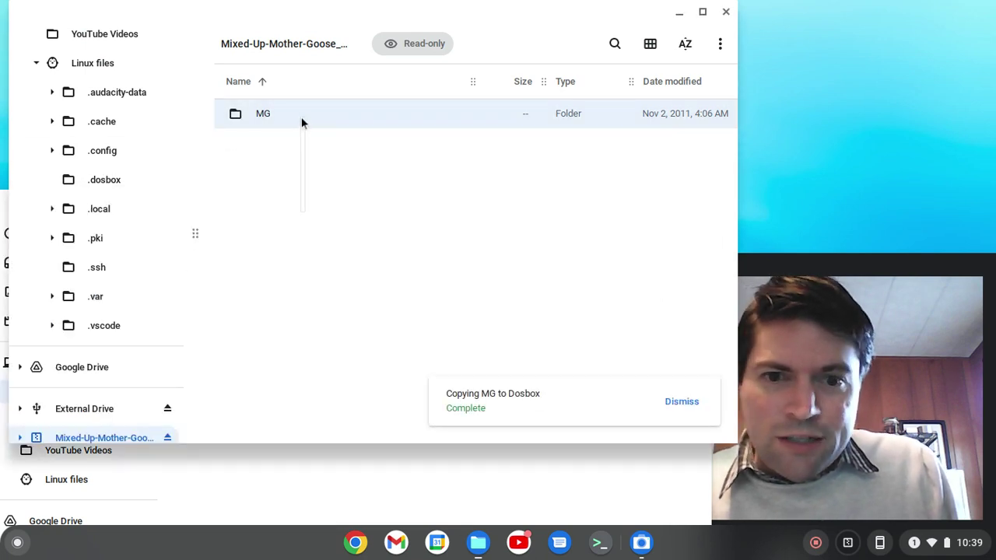
left_click(436, 478)
Start DOSBox from the launcher and move its window fully into view.
left_click(6, 550)
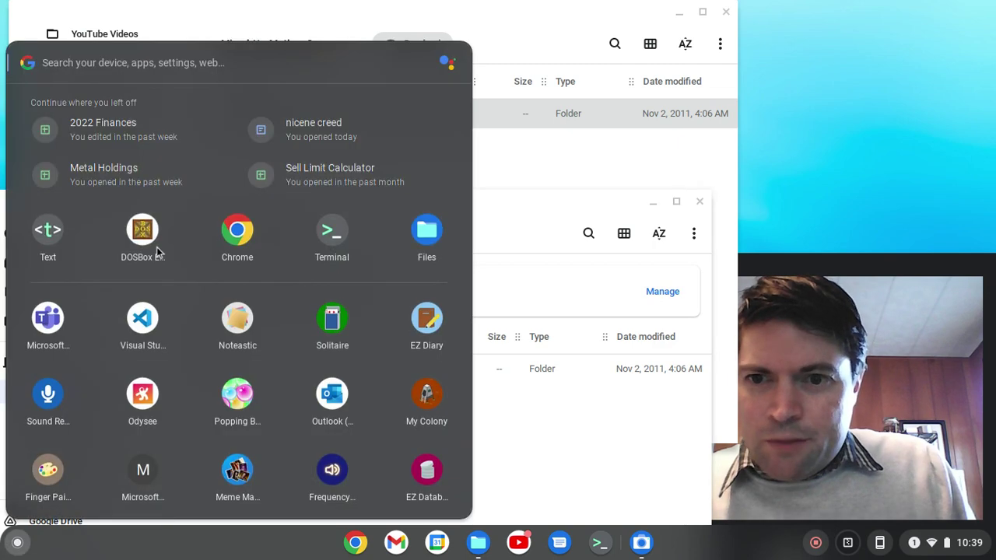
key("Escape")
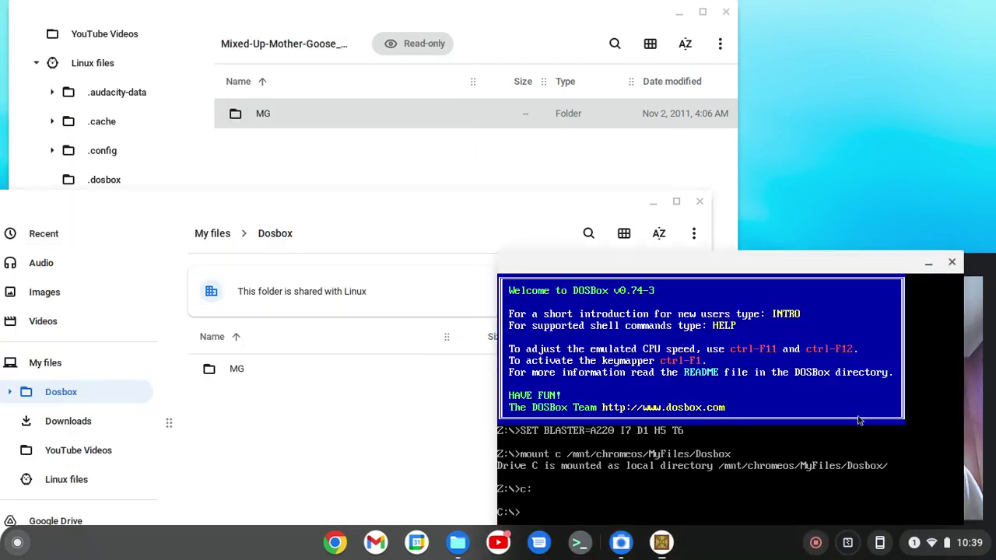
left_click_drag(643, 254, 306, 106)
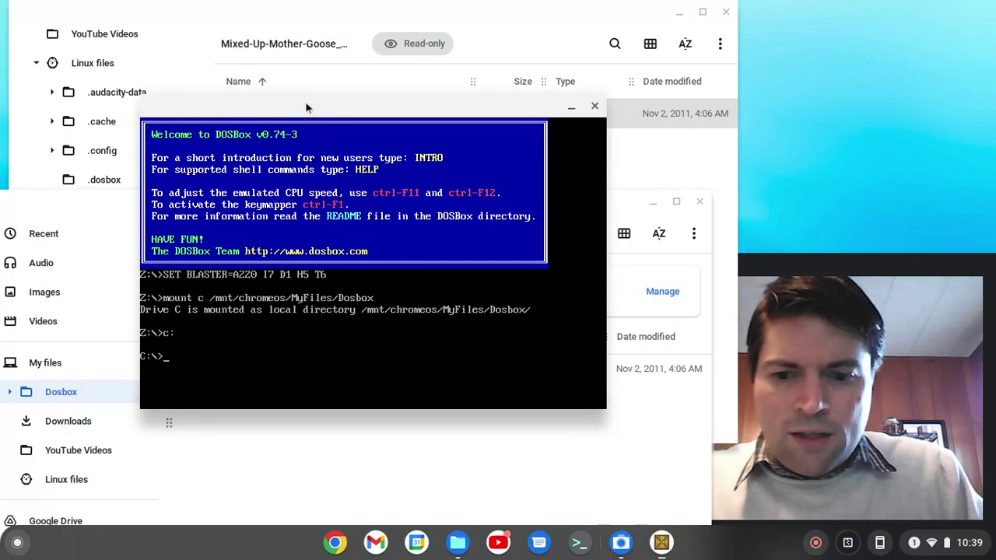
Change to the MG directory with "cd MG", list its contents with "dir", and list its executables with "dir.exe".
type("MG")
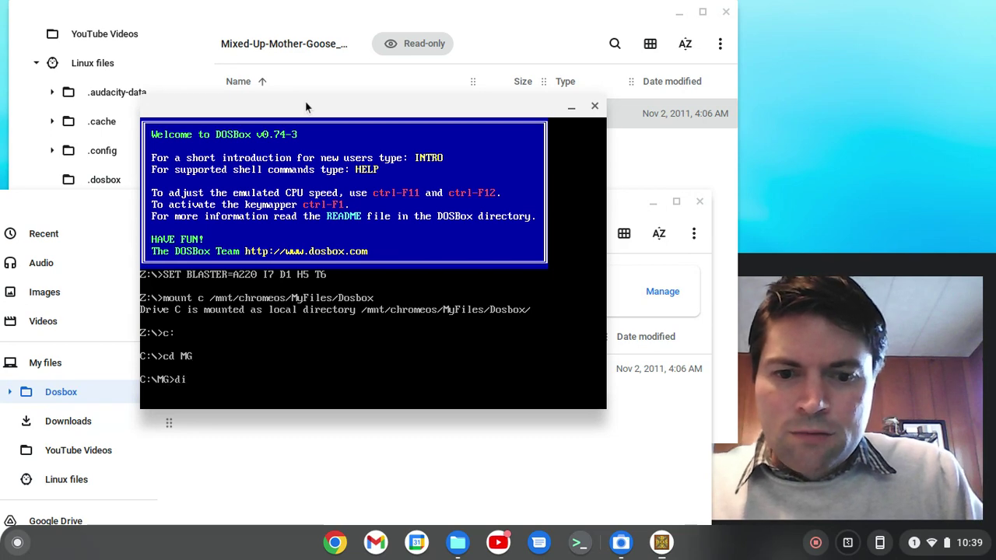
type("r")
key("Return")
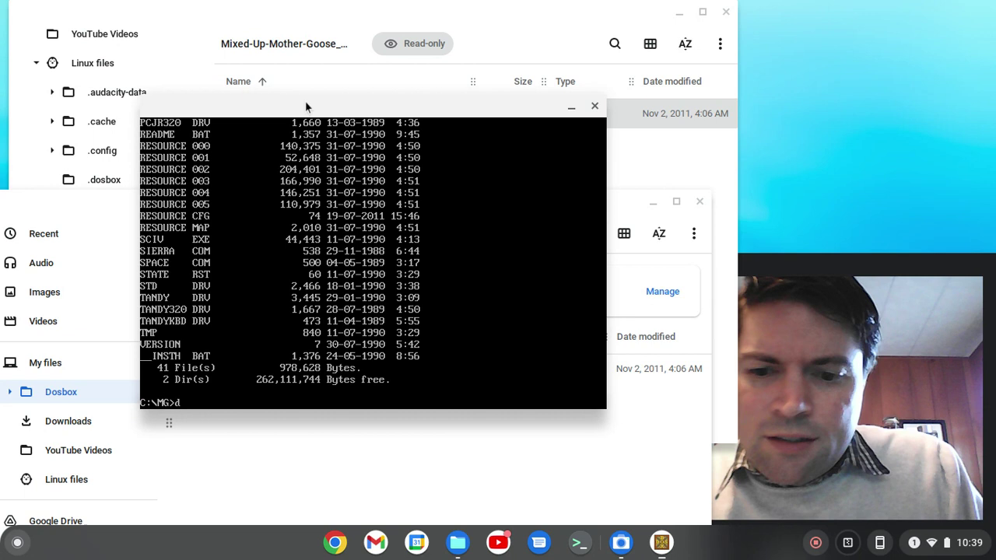
type("dir.exe")
key("Return")
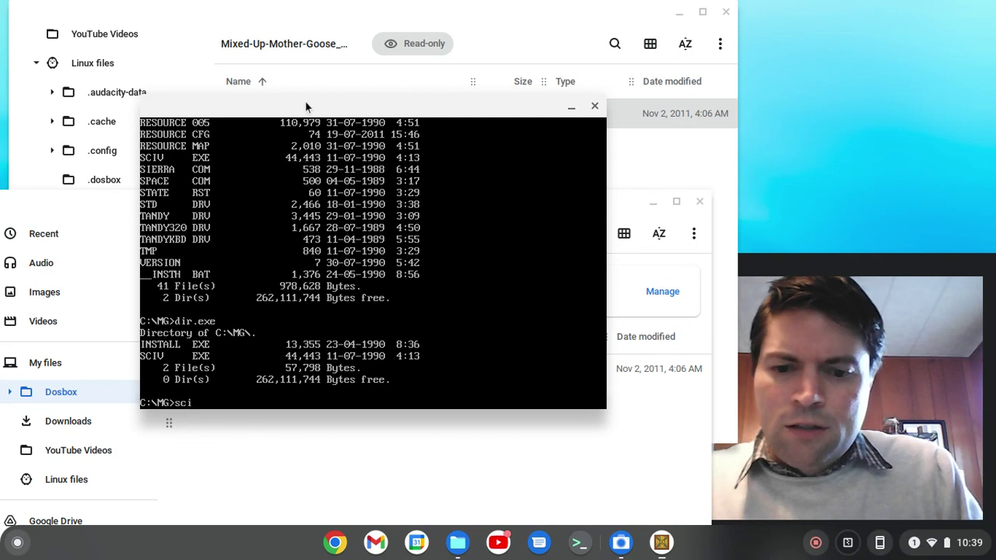
Run the game with "sciv", skip the intro and start playing with the existing player character.
type("sciv")
key("Return")
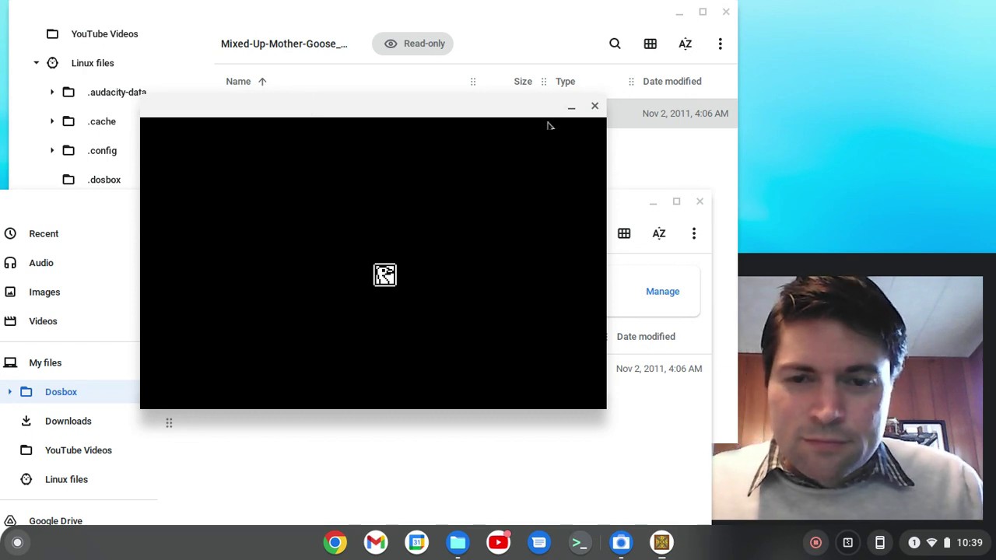
left_click_drag(441, 109, 407, 78)
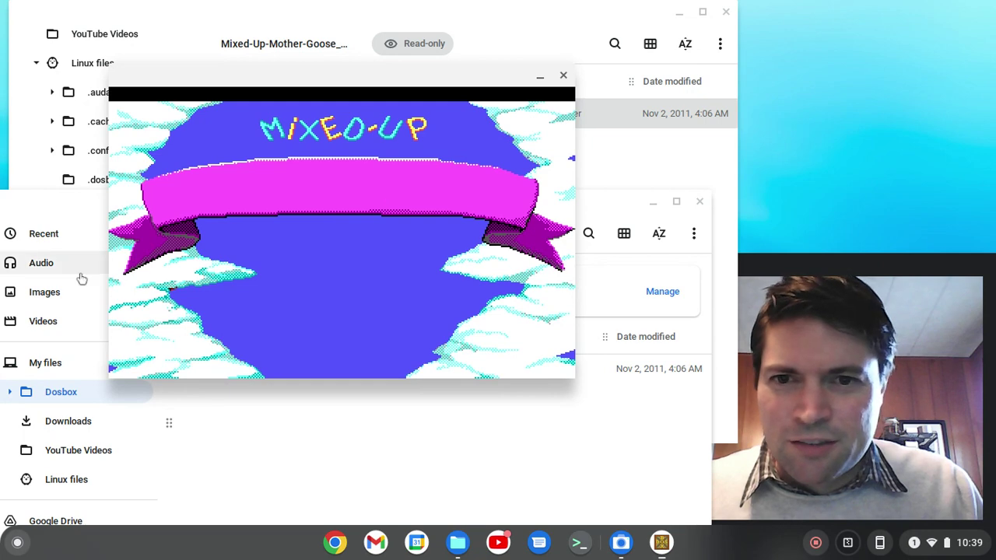
key("Return")
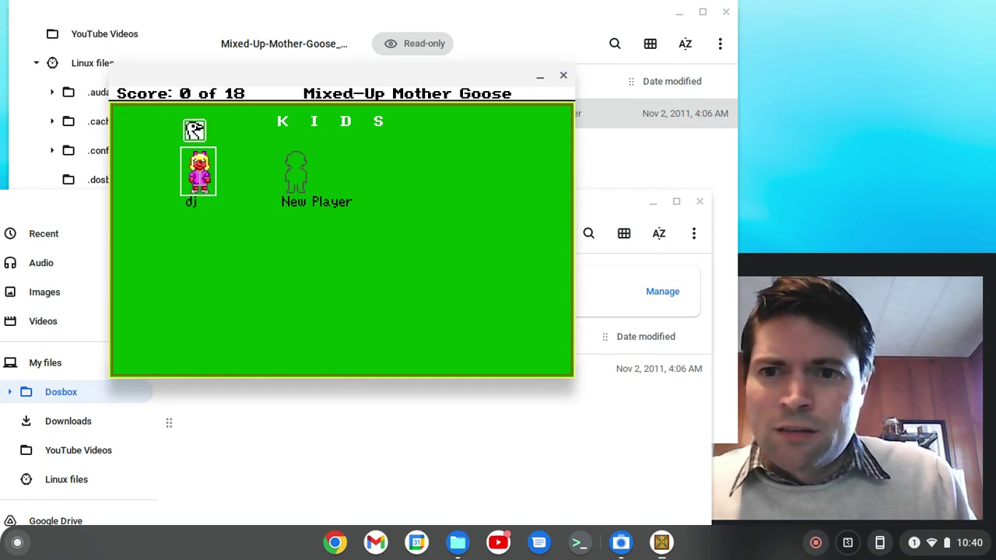
left_click(194, 132)
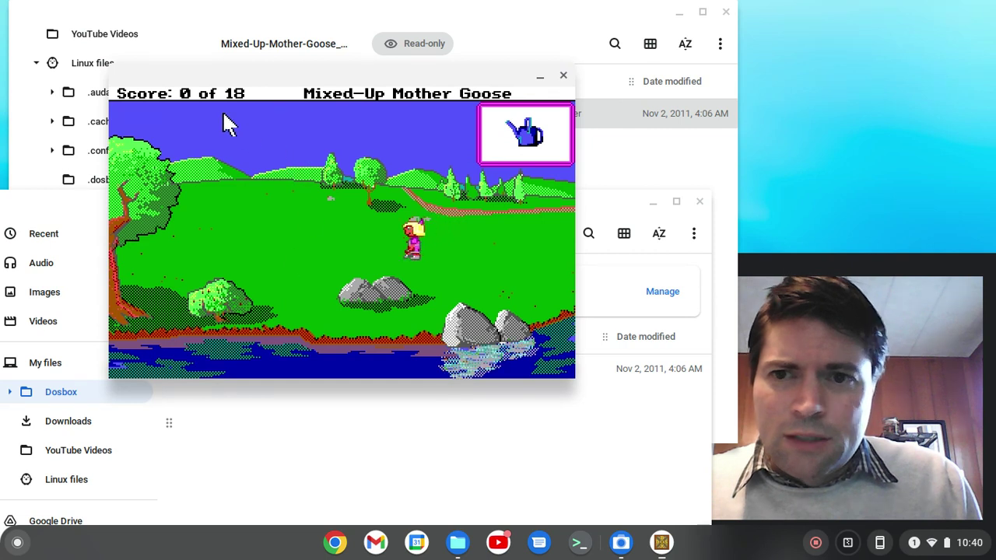
Try to leave the game through its menu bar, then close the DOSBox window.
key("Escape")
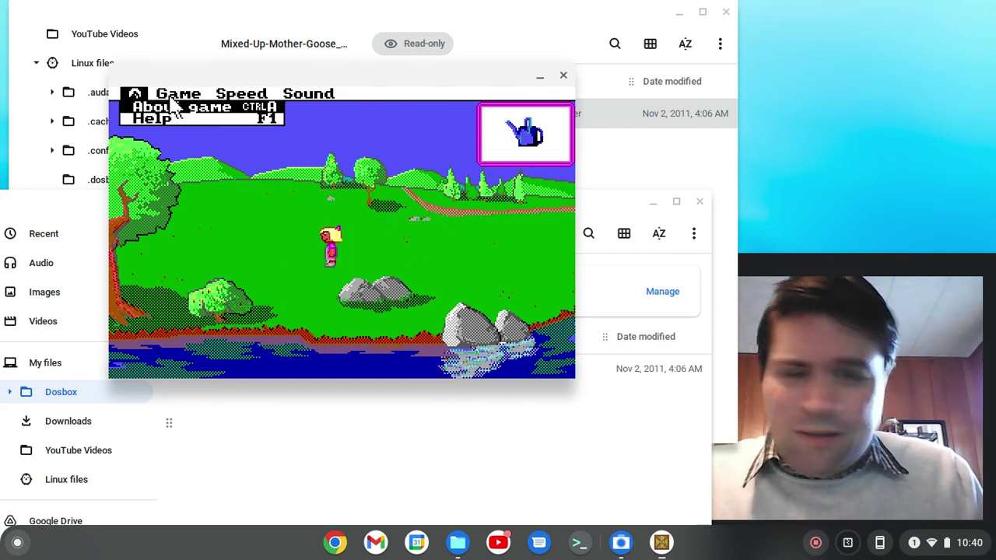
key("Escape")
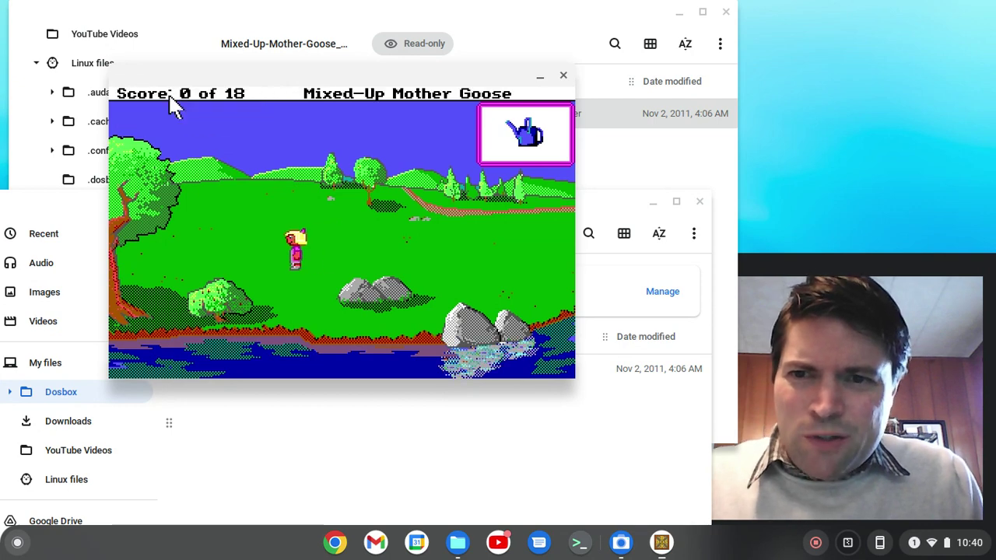
key("Escape")
key("Escape")
key("Escape")
key("Escape")
key("Escape")
key("Escape")
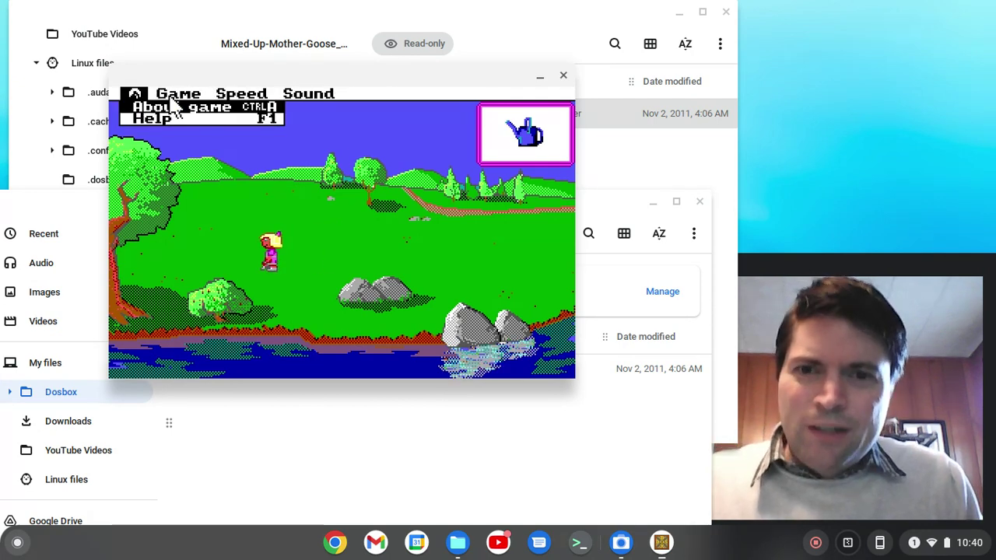
left_click(562, 76)
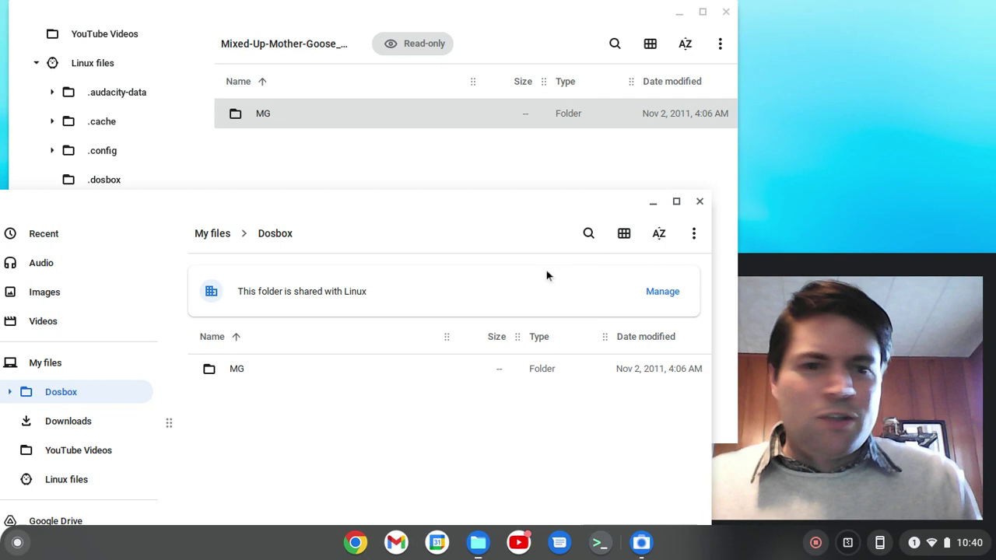
Close both Files windows, the one showing the archive and the one showing the Dosbox folder.
mouse_move(825, 269)
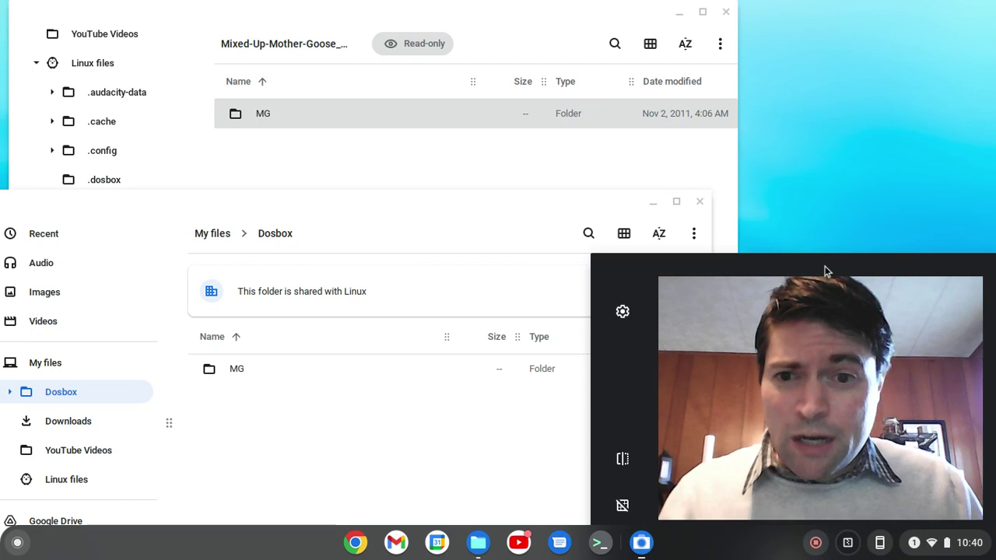
left_click(725, 12)
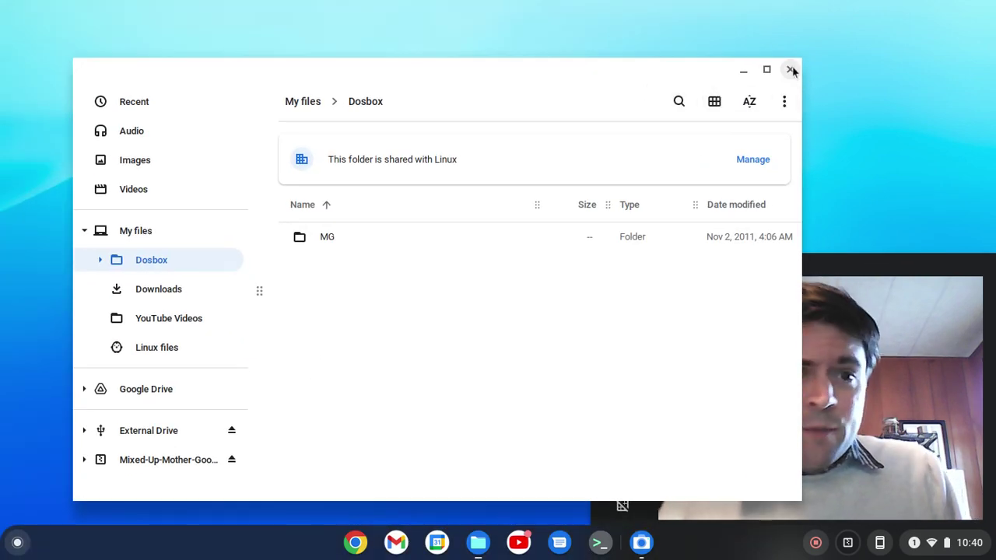
left_click(789, 70)
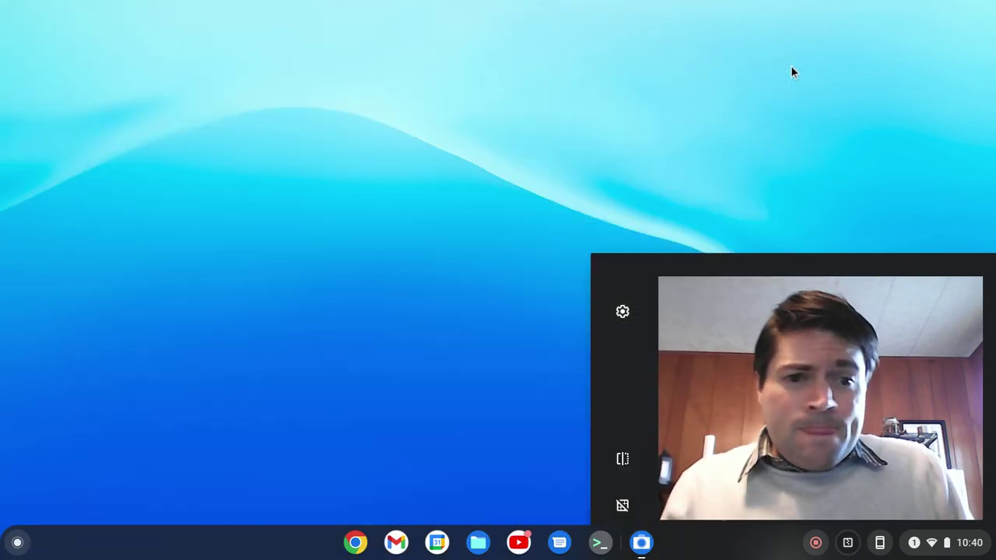